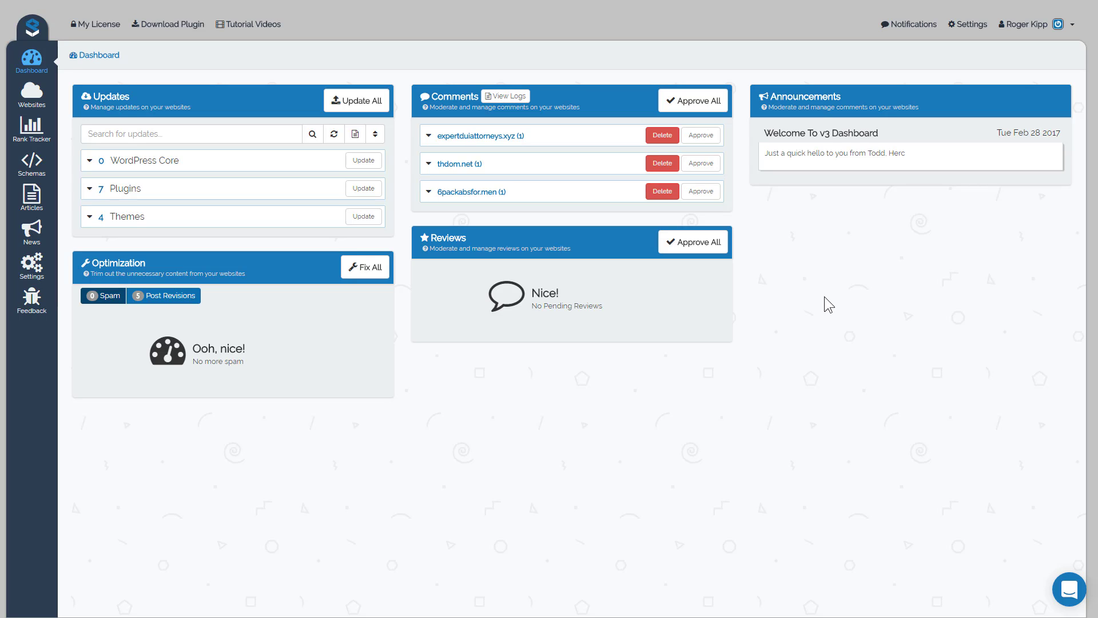
Open the plugin download dialog, look through the installer Version list, then cancel without downloading
left_click(168, 30)
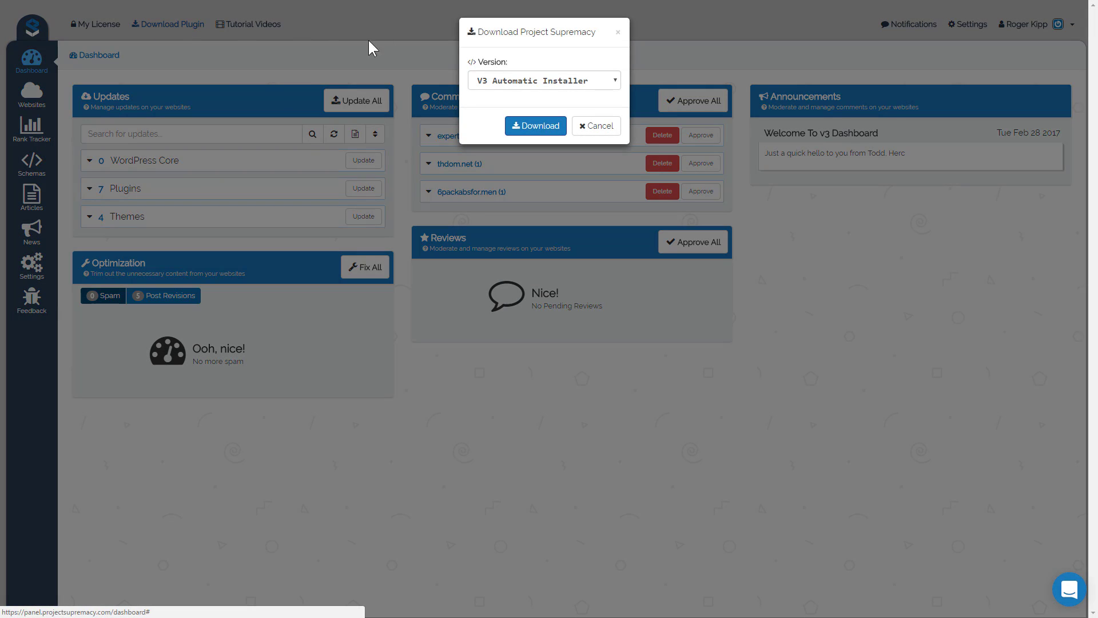
left_click(540, 86)
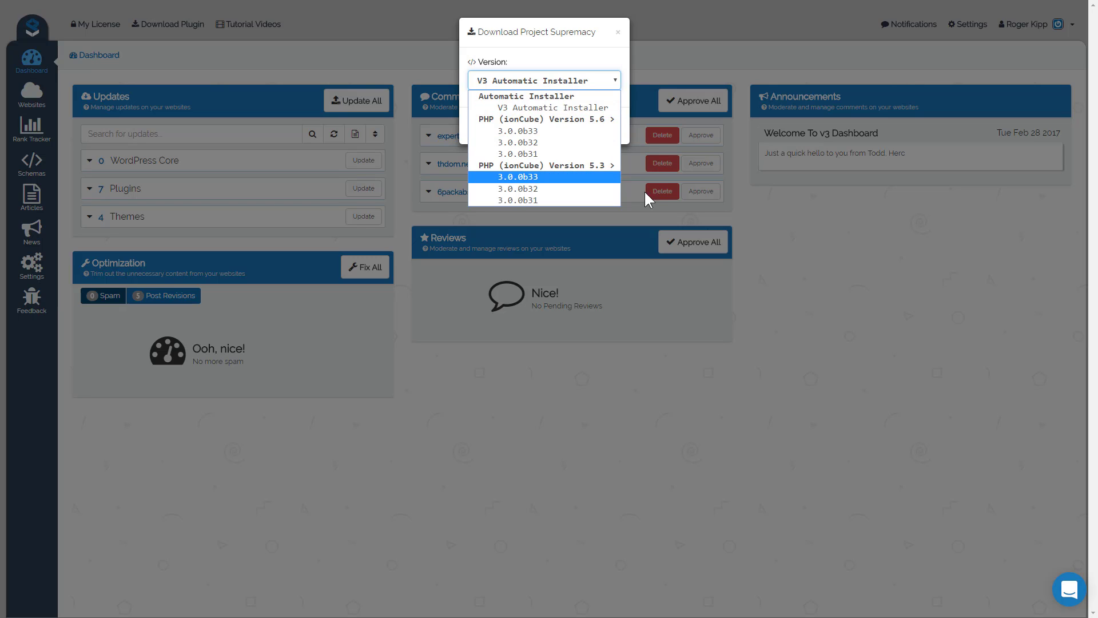
left_click(813, 265)
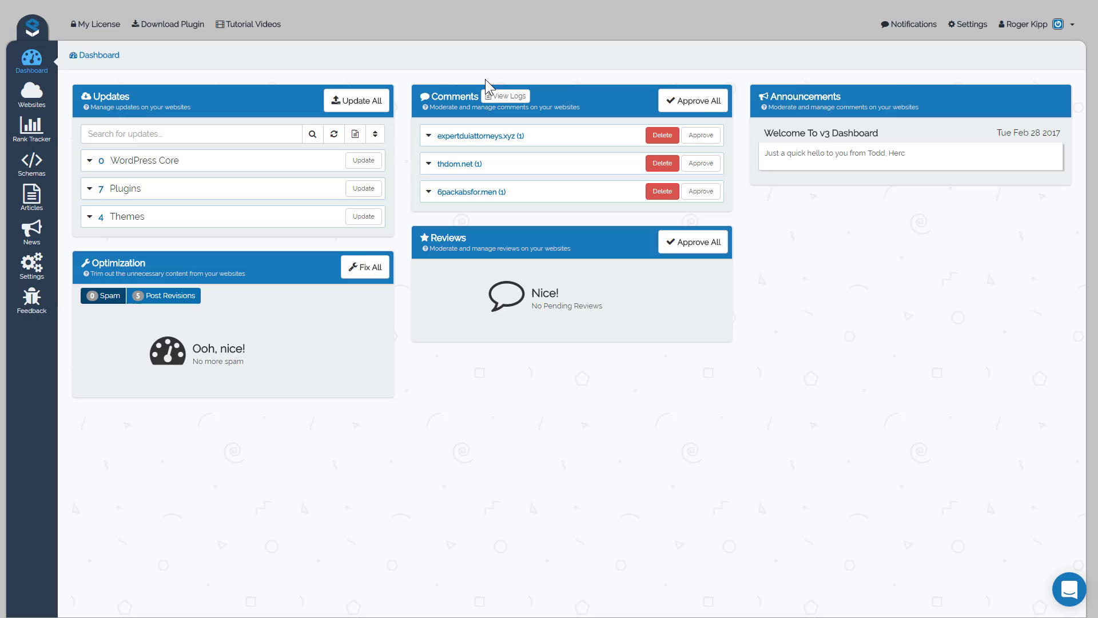
Go to Websites, inspect the example lines in the Add from CSV dialog, then close it
left_click(38, 103)
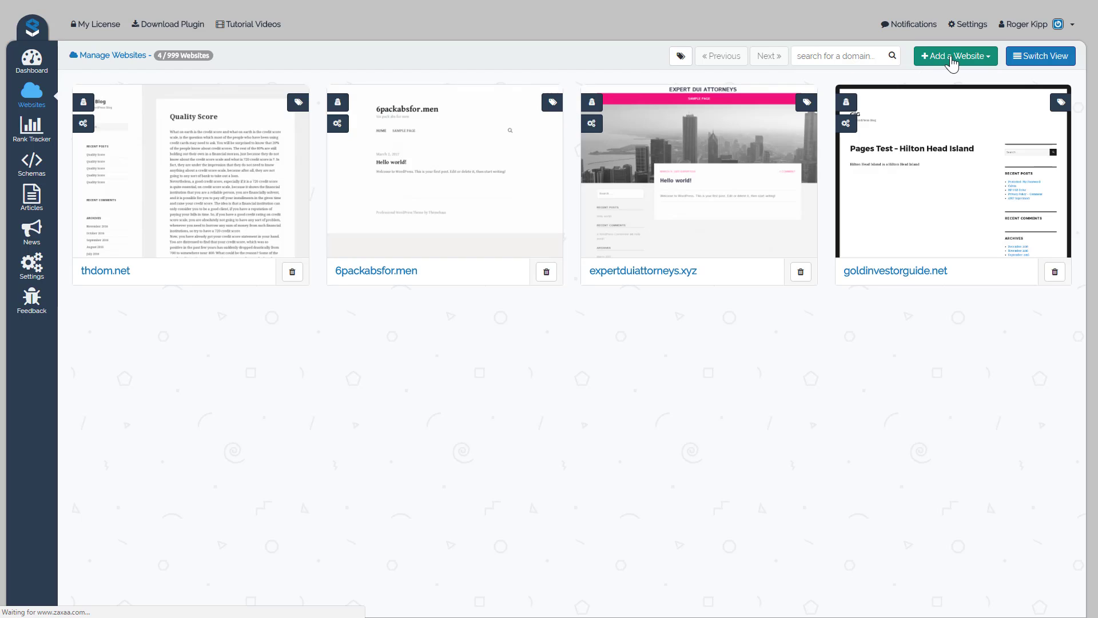
left_click(956, 57)
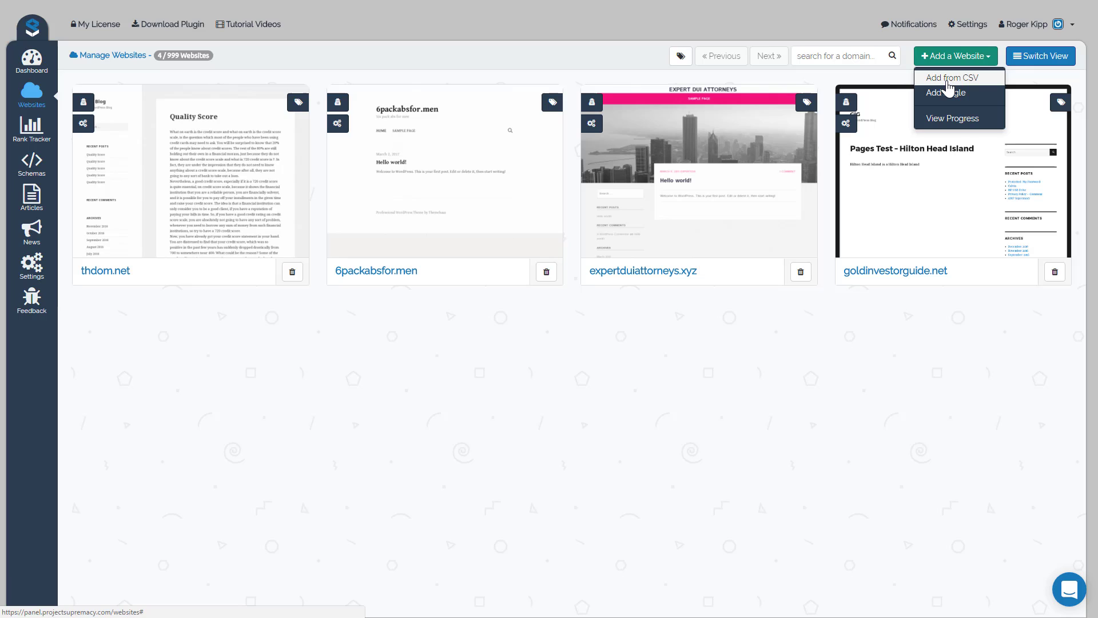
left_click(947, 82)
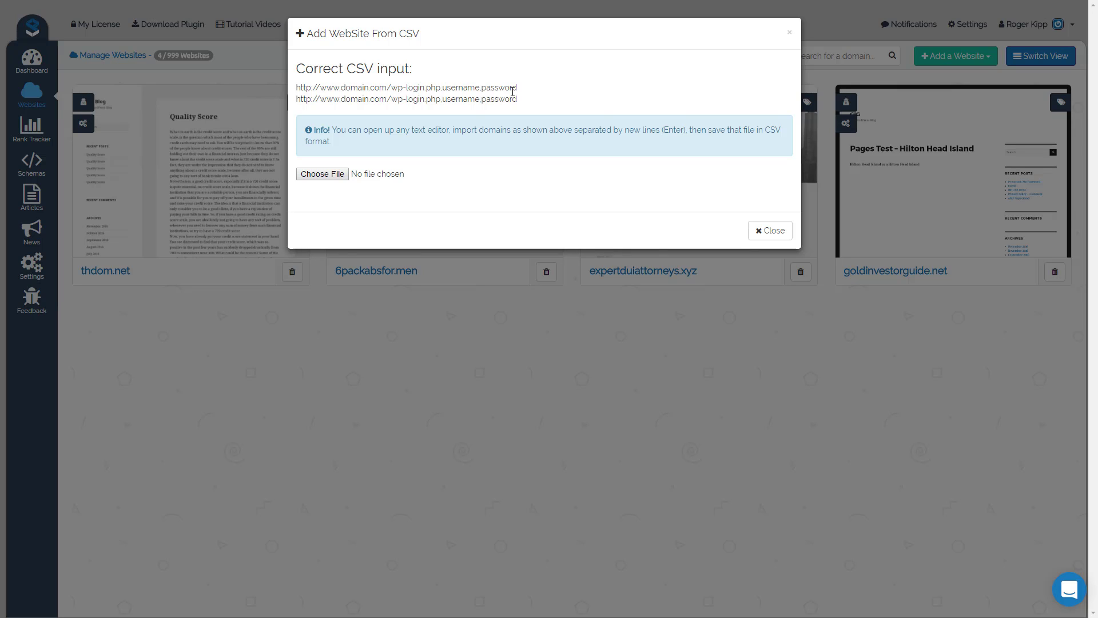
left_click_drag(530, 93, 307, 86)
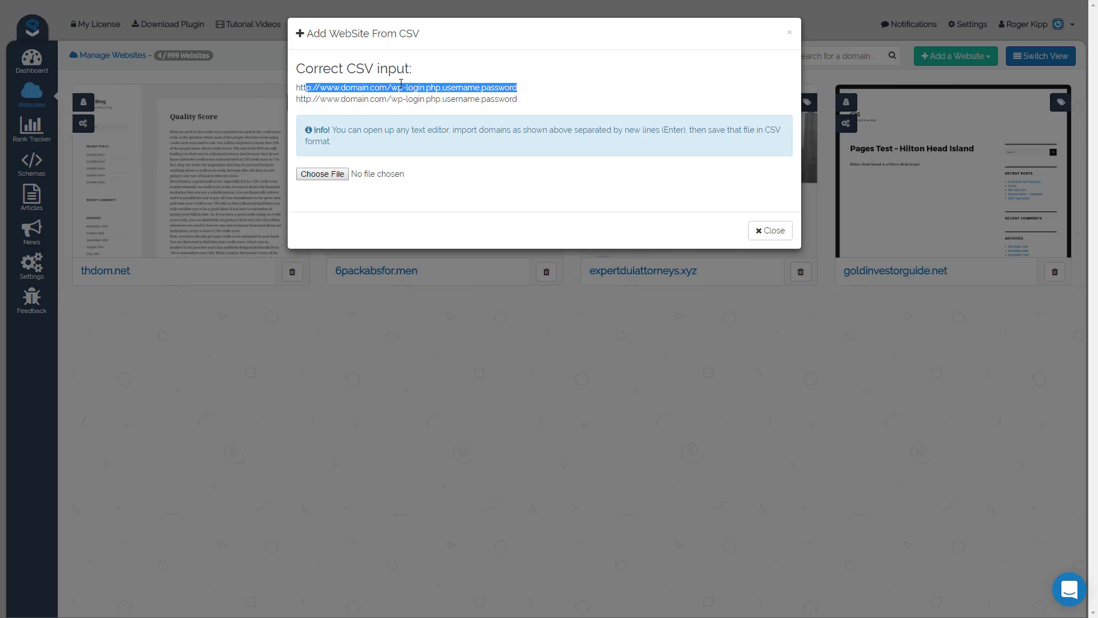
left_click(527, 98)
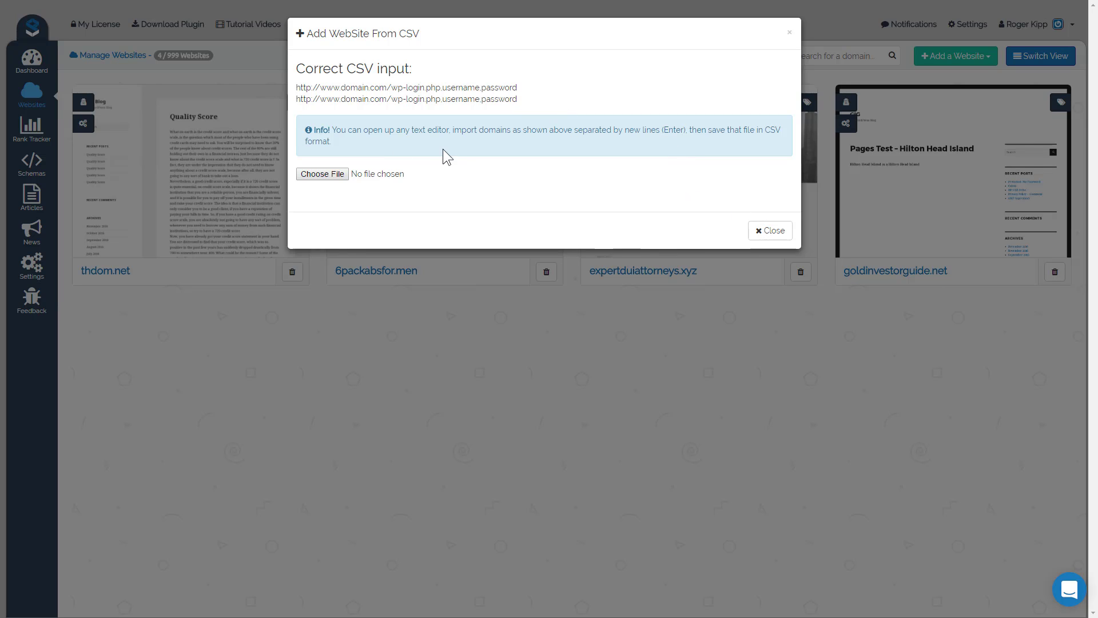
left_click(769, 231)
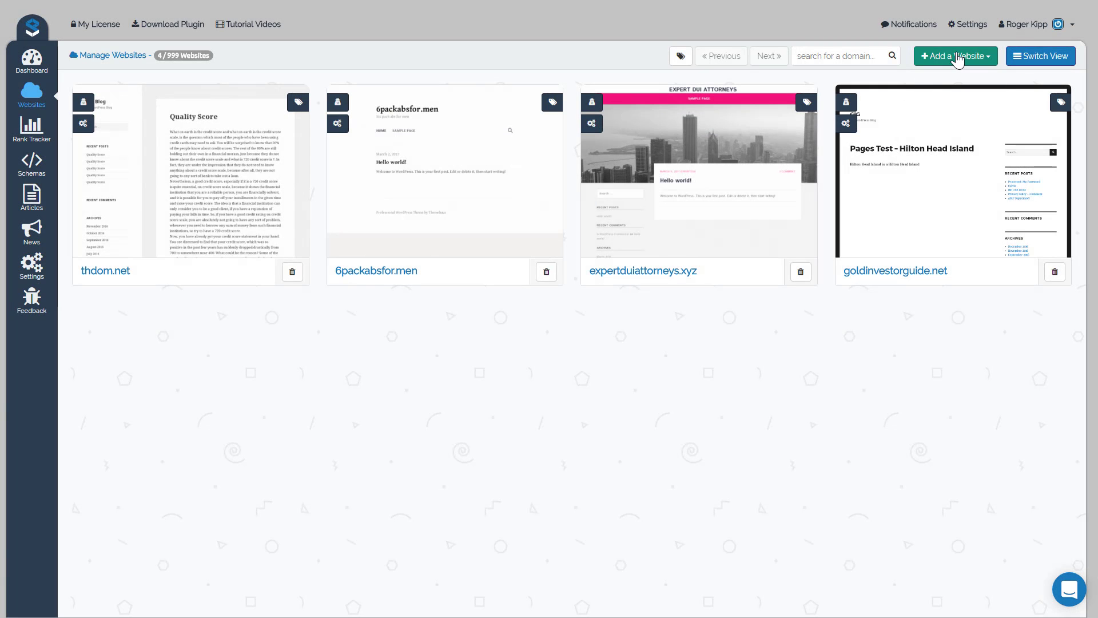
Open the Installation Progress log and look over the installation status rows
left_click(955, 56)
left_click(952, 118)
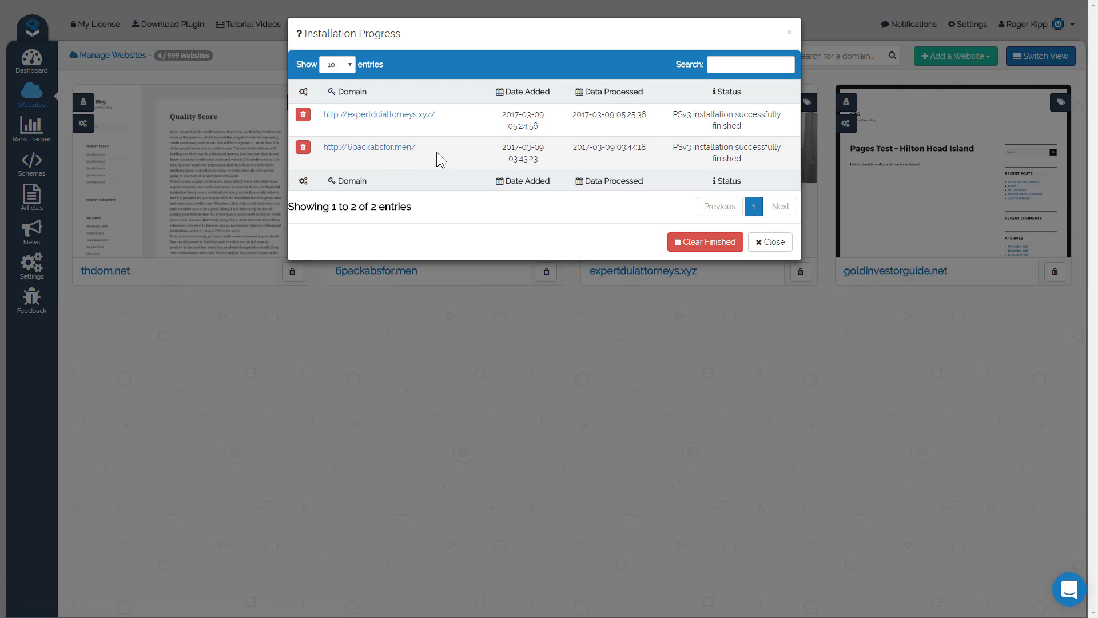
left_click_drag(678, 147, 773, 155)
left_click_drag(691, 114, 752, 119)
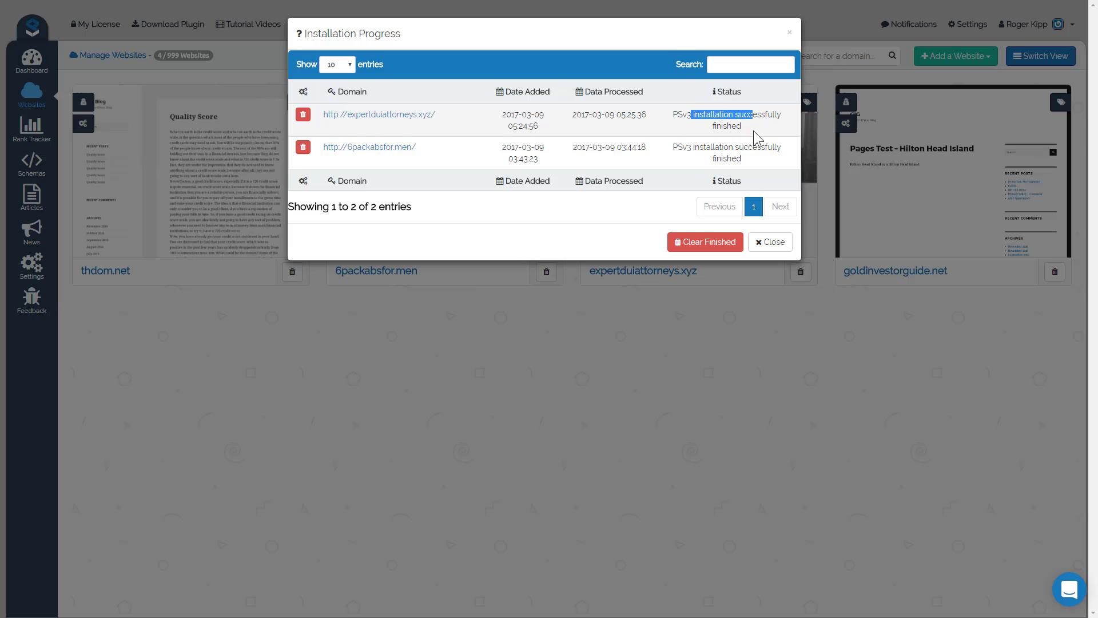
left_click(755, 129)
Remove the expertduiattorneys.xyz entry, clear finished installations, and close the log
left_click(304, 115)
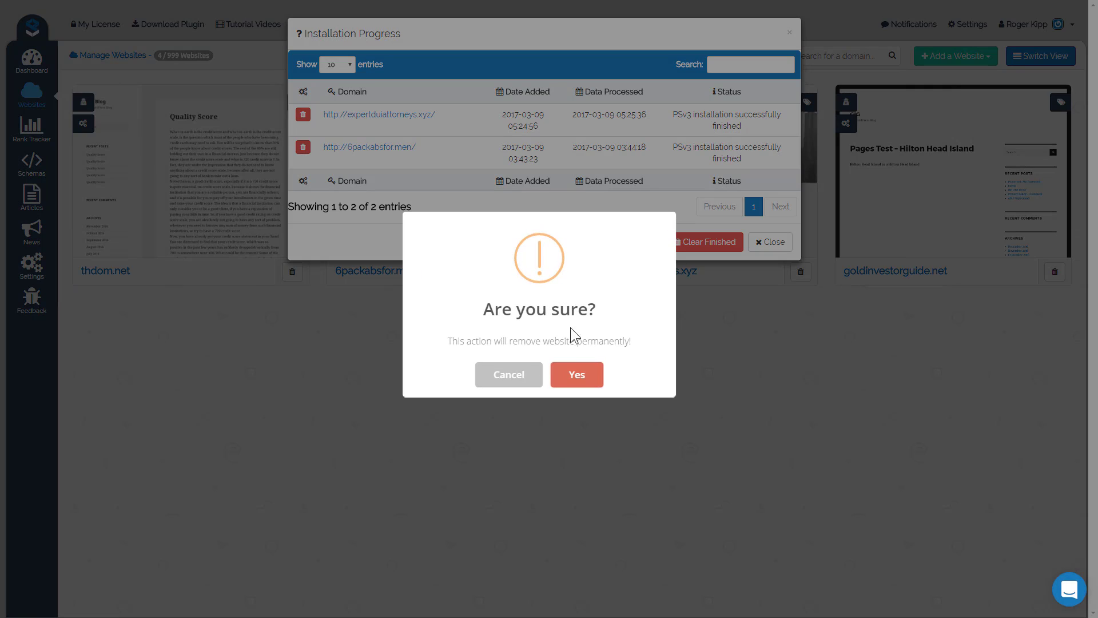
left_click(581, 375)
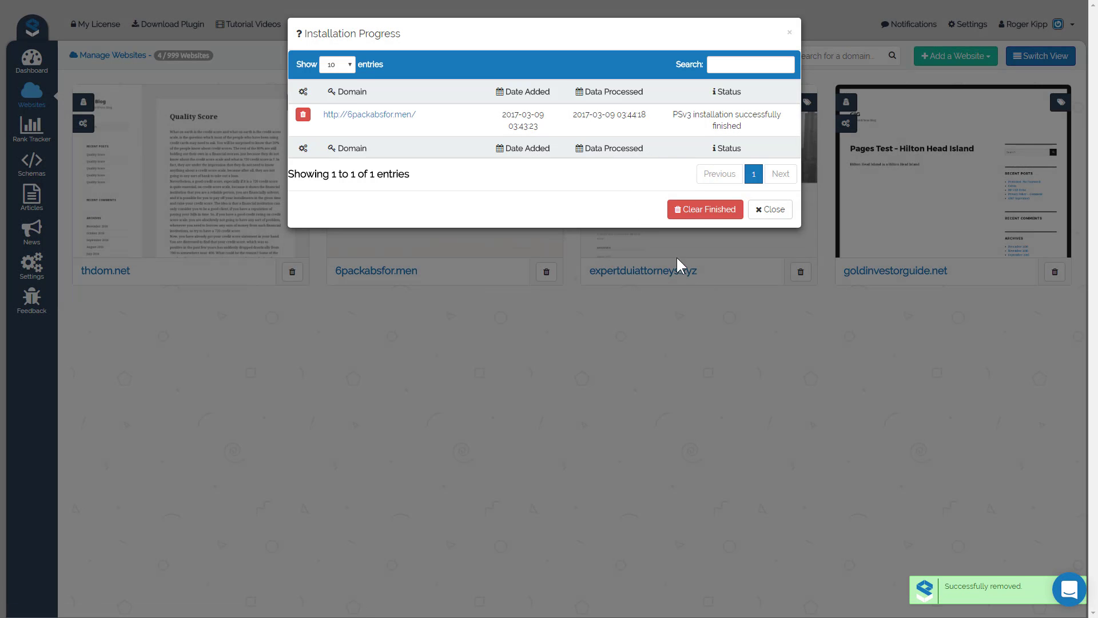
left_click(703, 210)
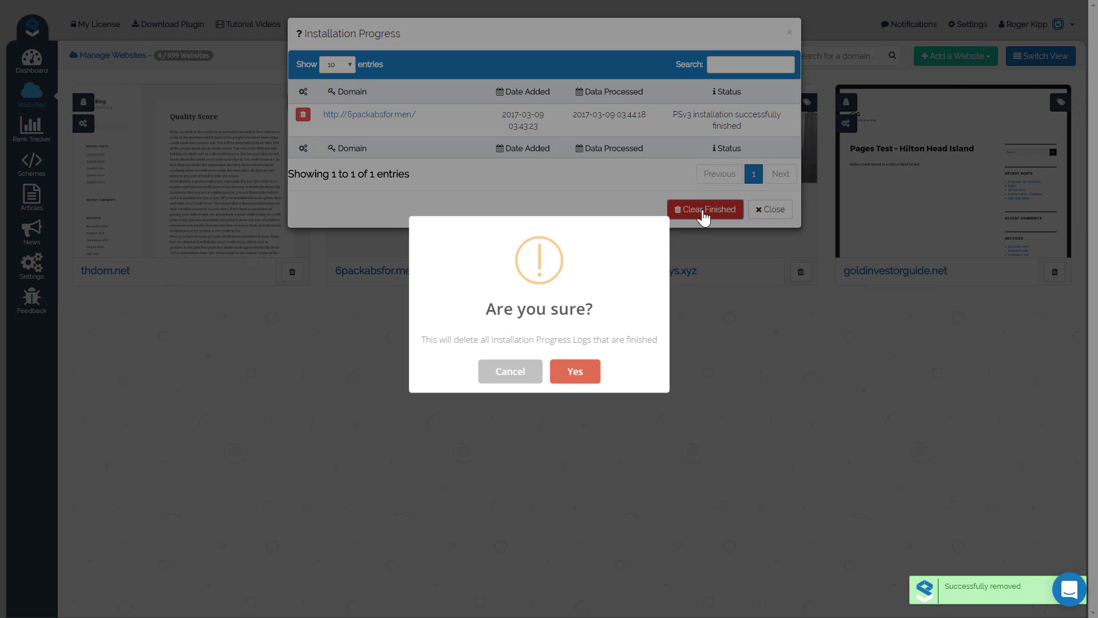
left_click(575, 373)
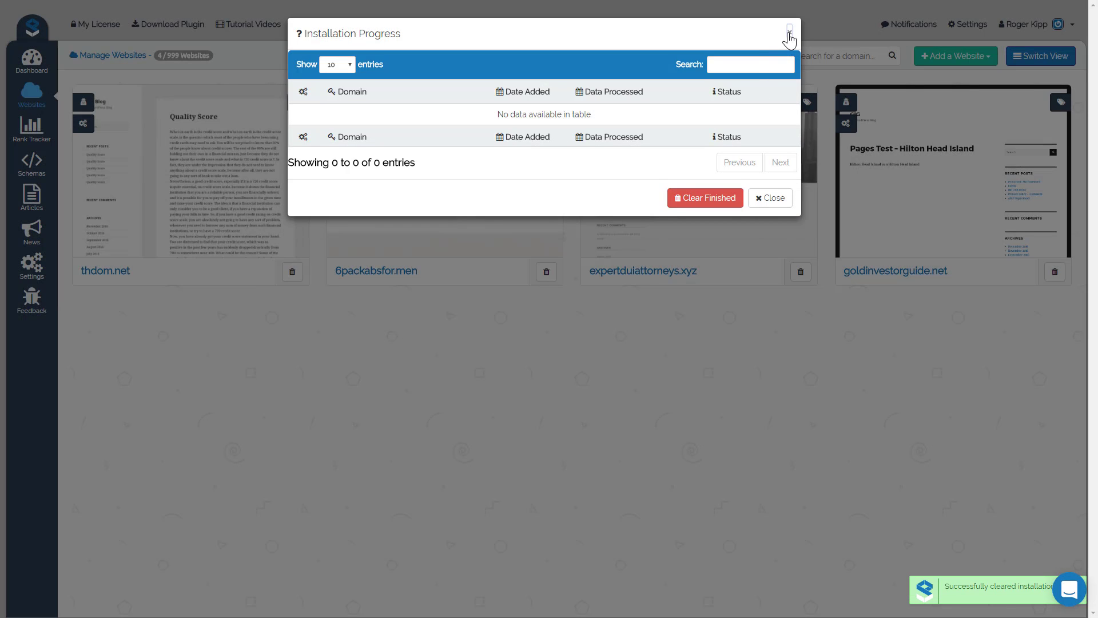
left_click(789, 32)
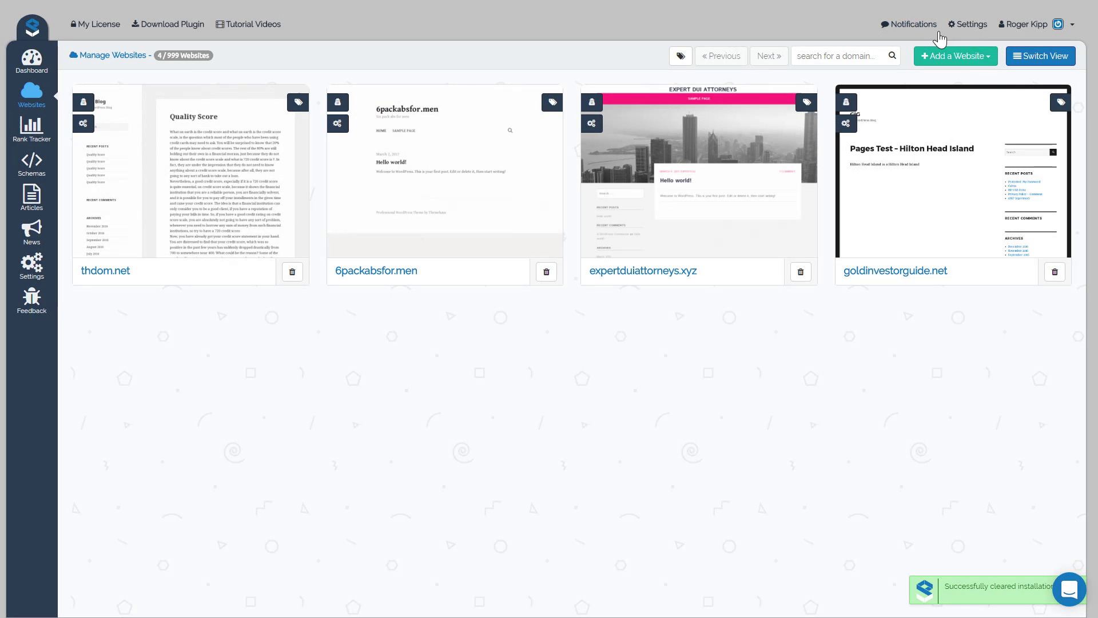
Open the Add single WebSite form, keeping the http protocol and the wp-login.php login path
left_click(966, 57)
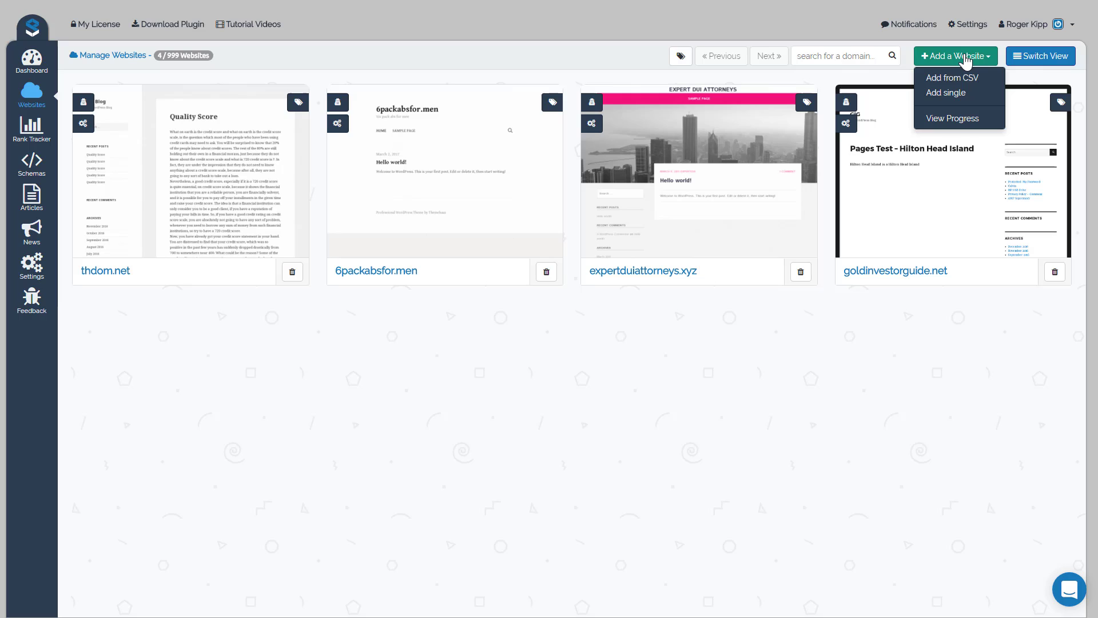
left_click(954, 103)
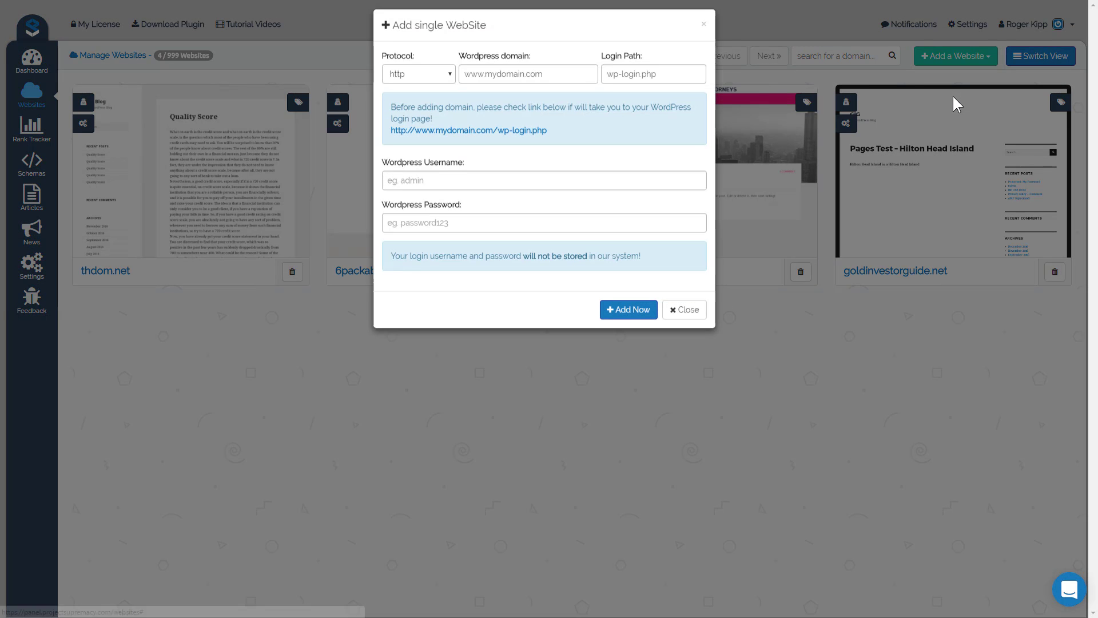
left_click(423, 83)
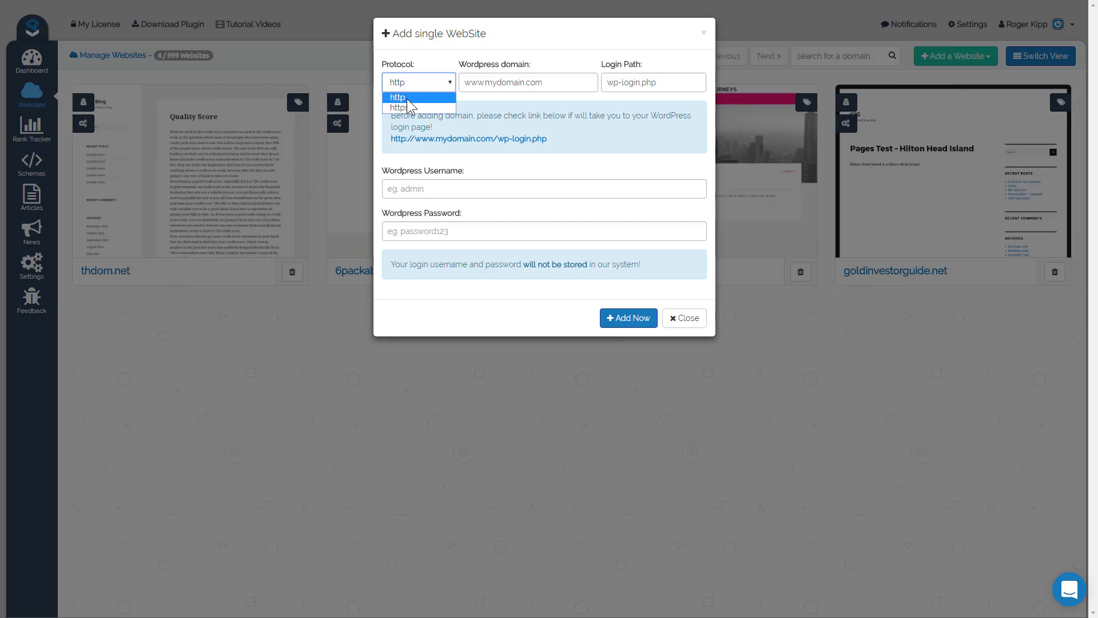
left_click(500, 86)
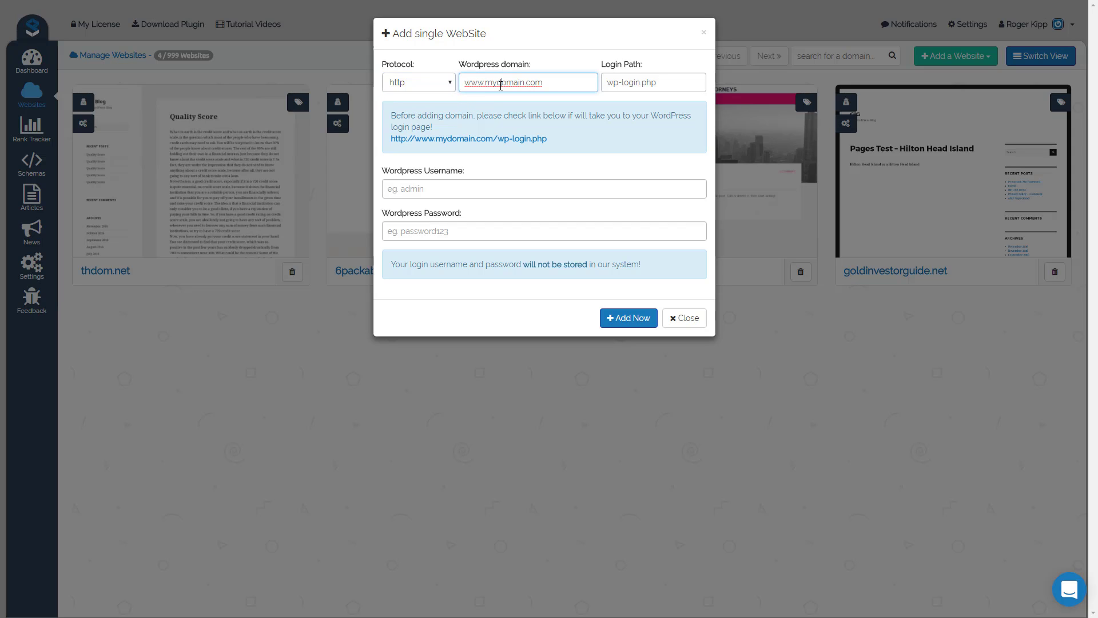
mouse_move(664, 83)
left_mouse_down()
mouse_move(601, 84)
mouse_move(641, 85)
left_mouse_up()
left_click(631, 85)
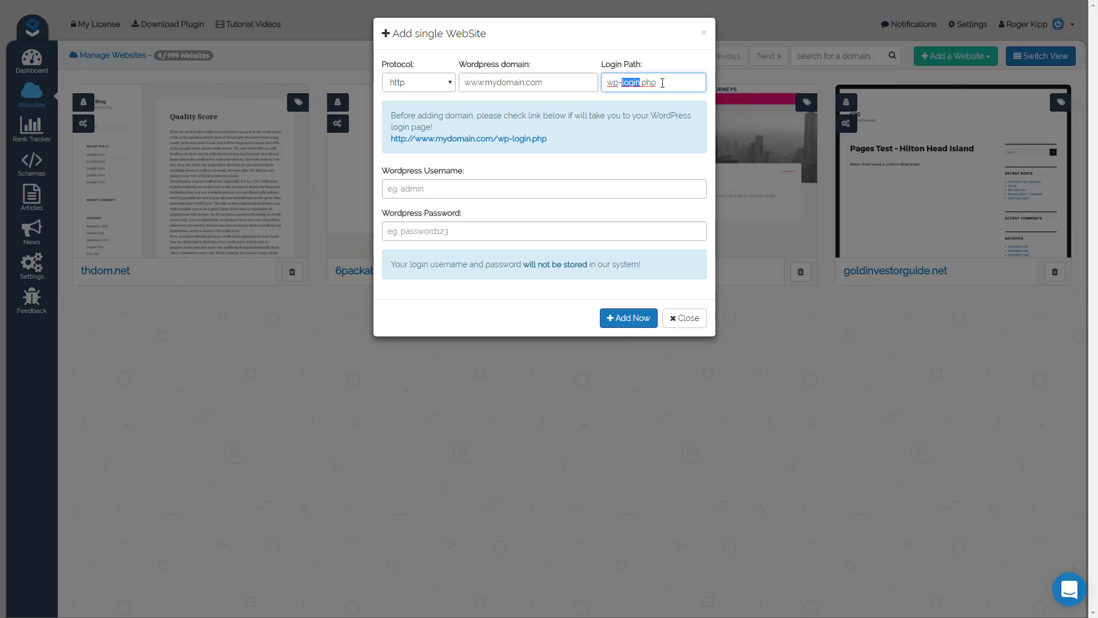
left_click(663, 83)
Close the Add single WebSite form without adding any site
left_click(601, 384)
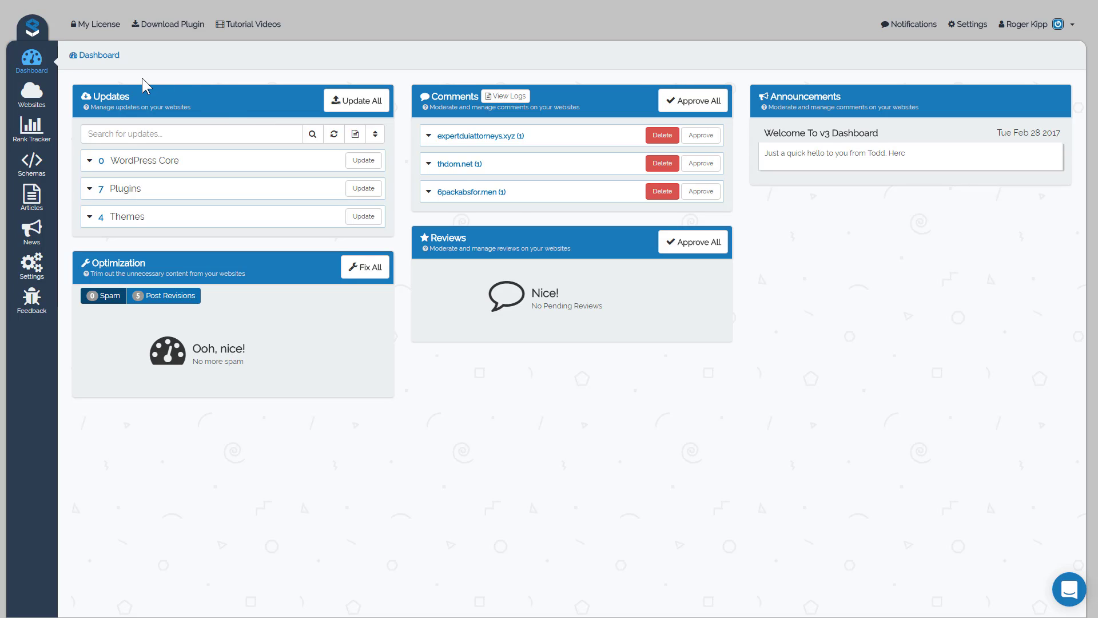
Expand WordPress Core, WooCommerce and AMP Supremacy updates, then sort by website and expand thdom.net
left_click(193, 167)
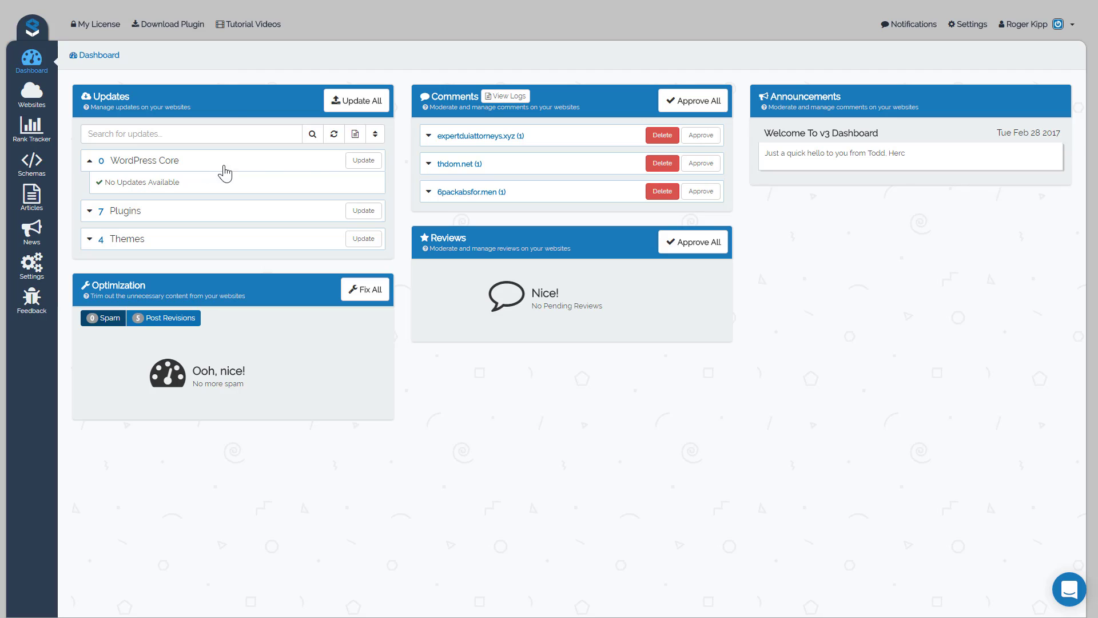
left_click(163, 221)
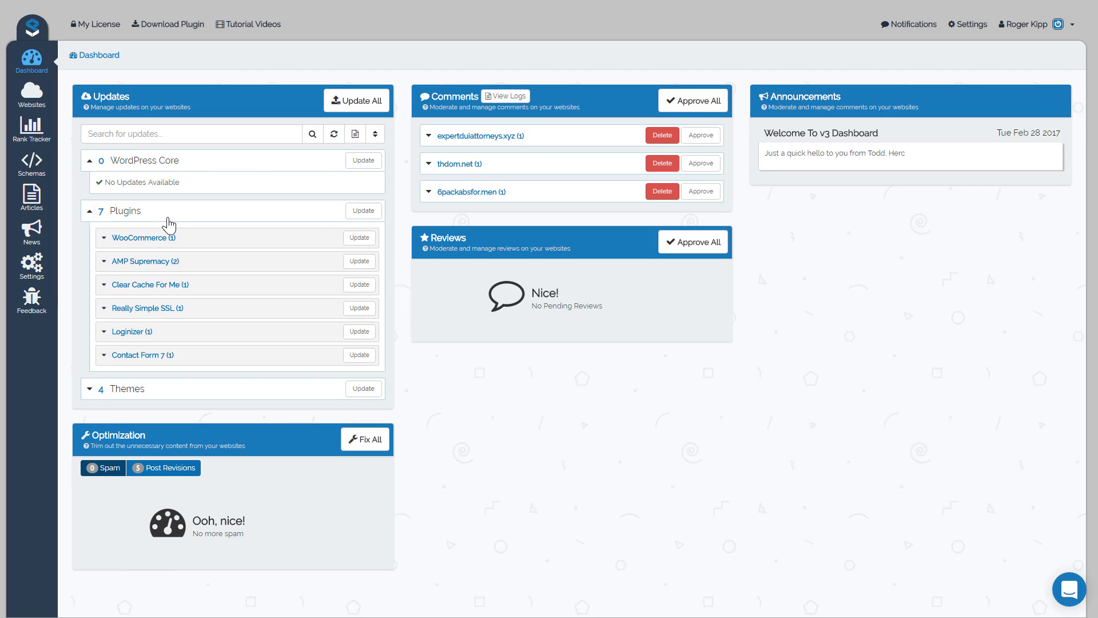
left_click(135, 240)
left_click(150, 286)
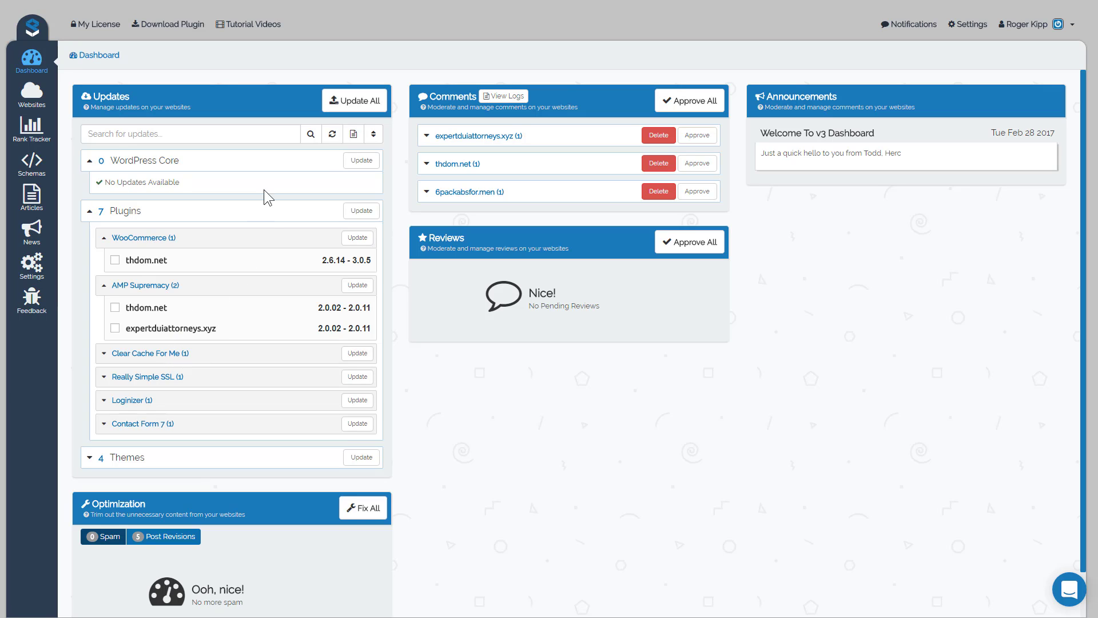
left_click(376, 135)
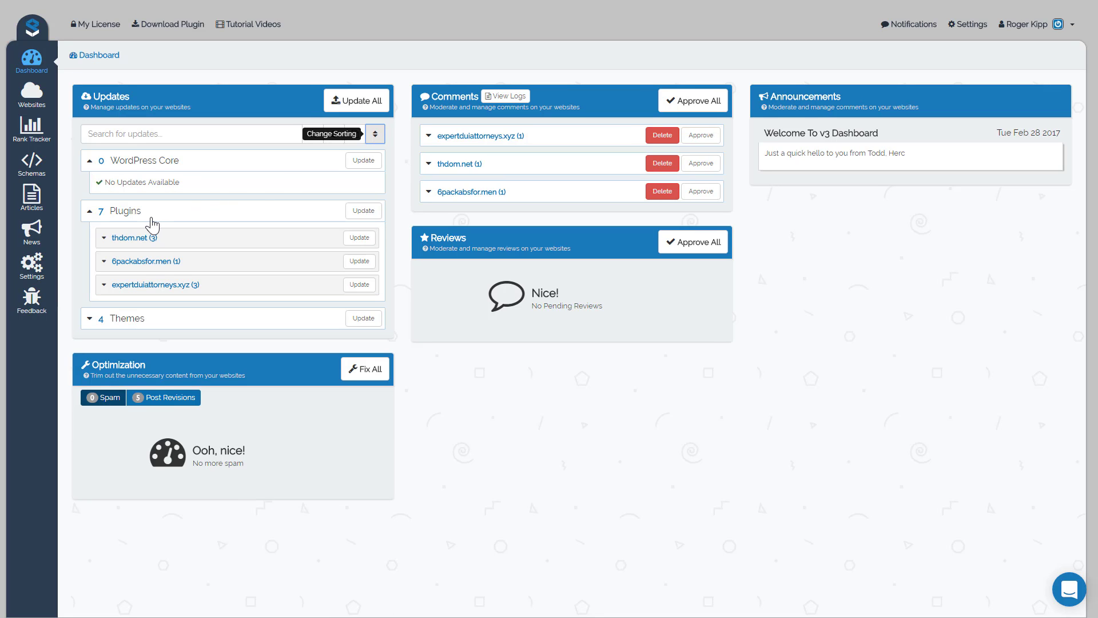
left_click(173, 246)
Queue Really Simple SSL for 6packabsfor.men and all remaining plugin updates, then collapse Plugins
left_click(209, 330)
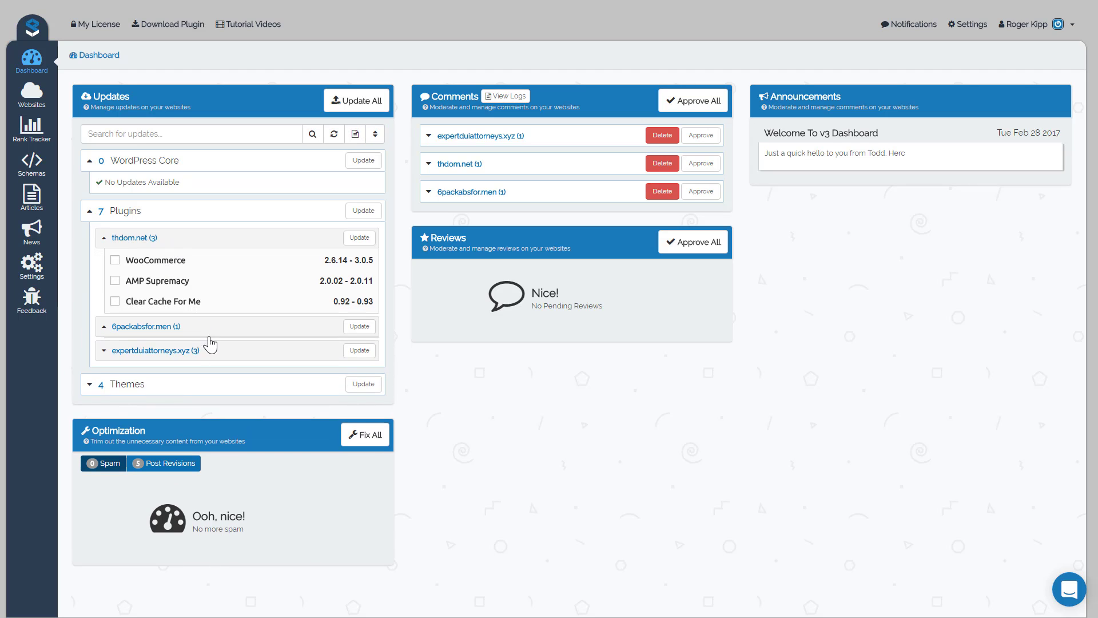
left_click(208, 375)
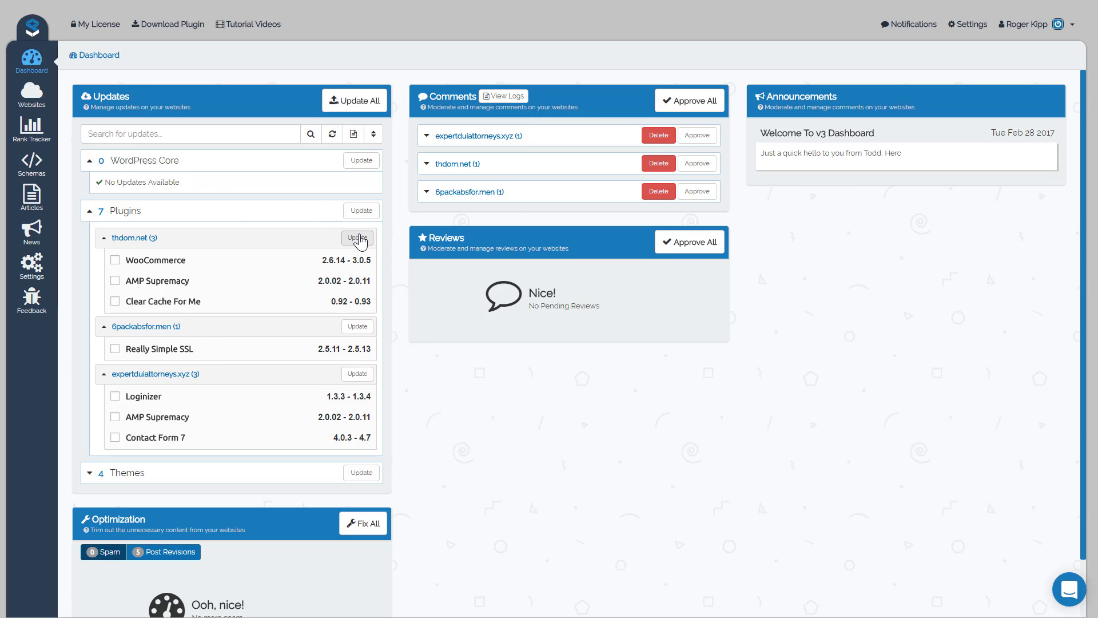
left_click(362, 211)
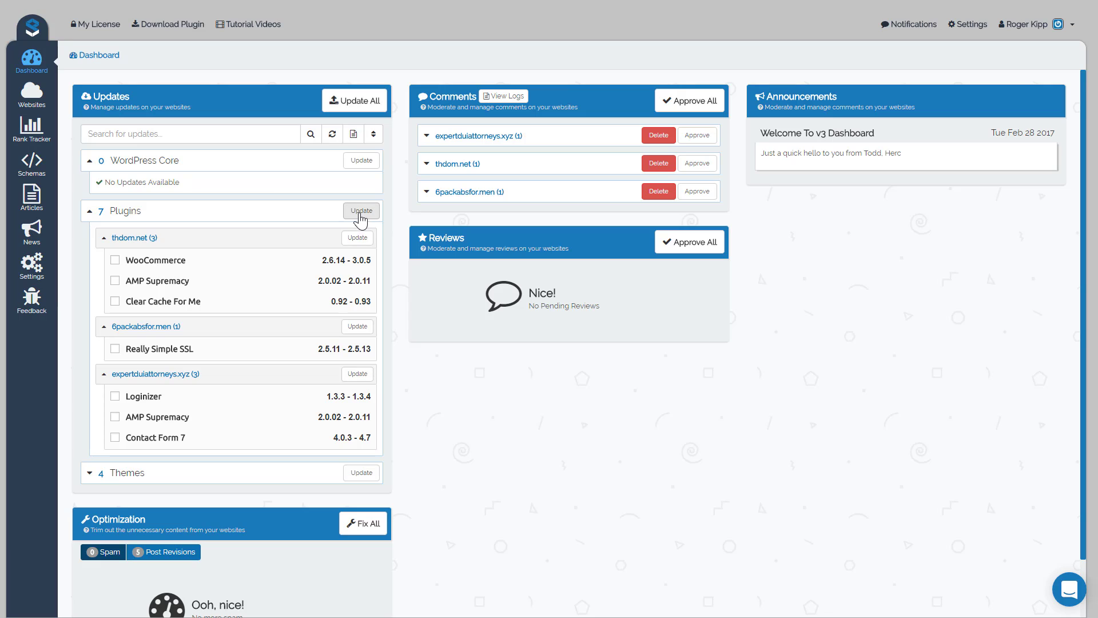
left_click(357, 328)
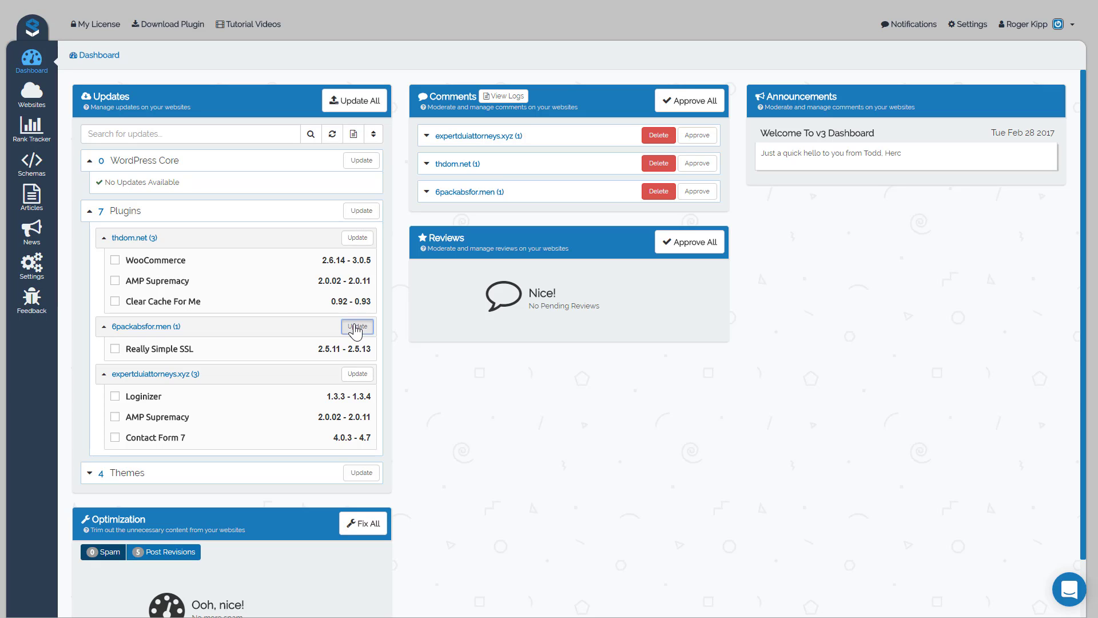
left_click(365, 212)
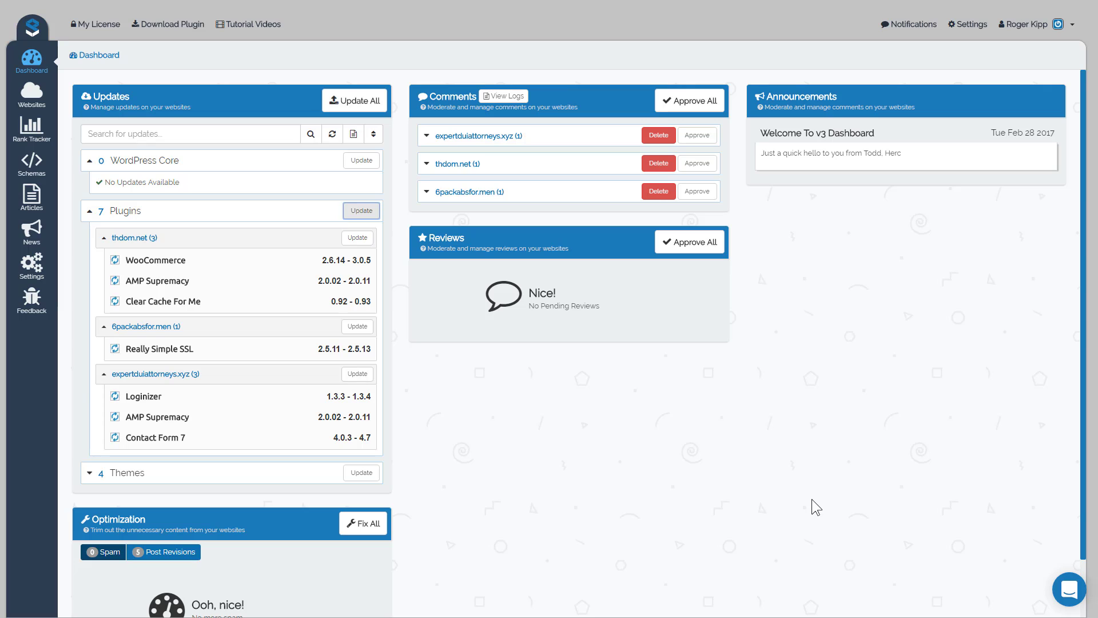
left_click(117, 214)
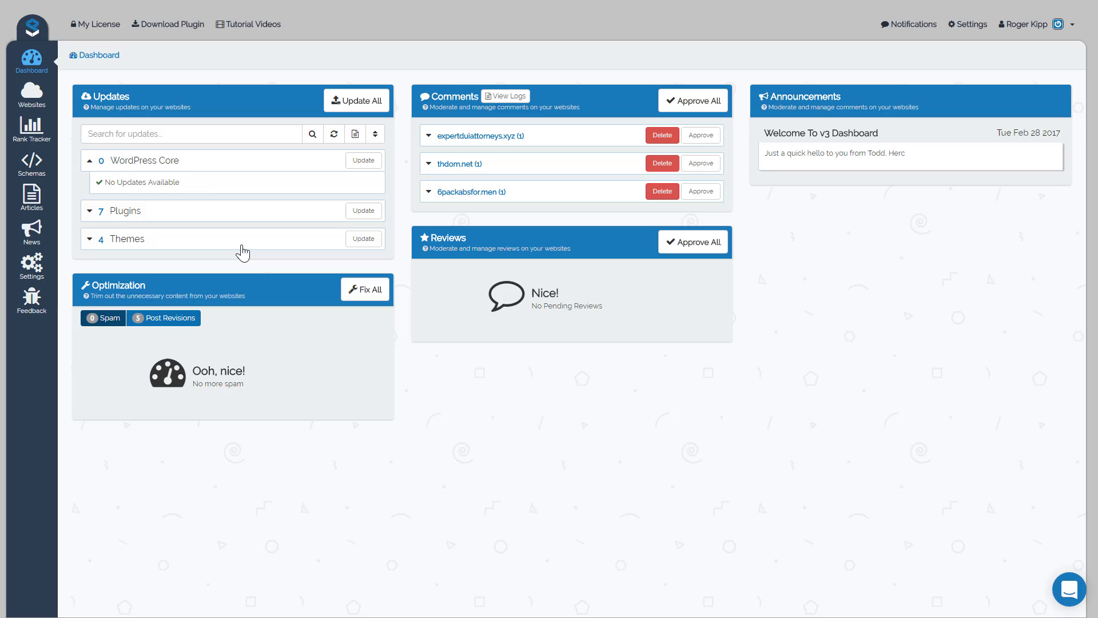
Expand each site's theme updates, queue the 6packabsfor.men theme updates, and refresh the panel
left_click(126, 243)
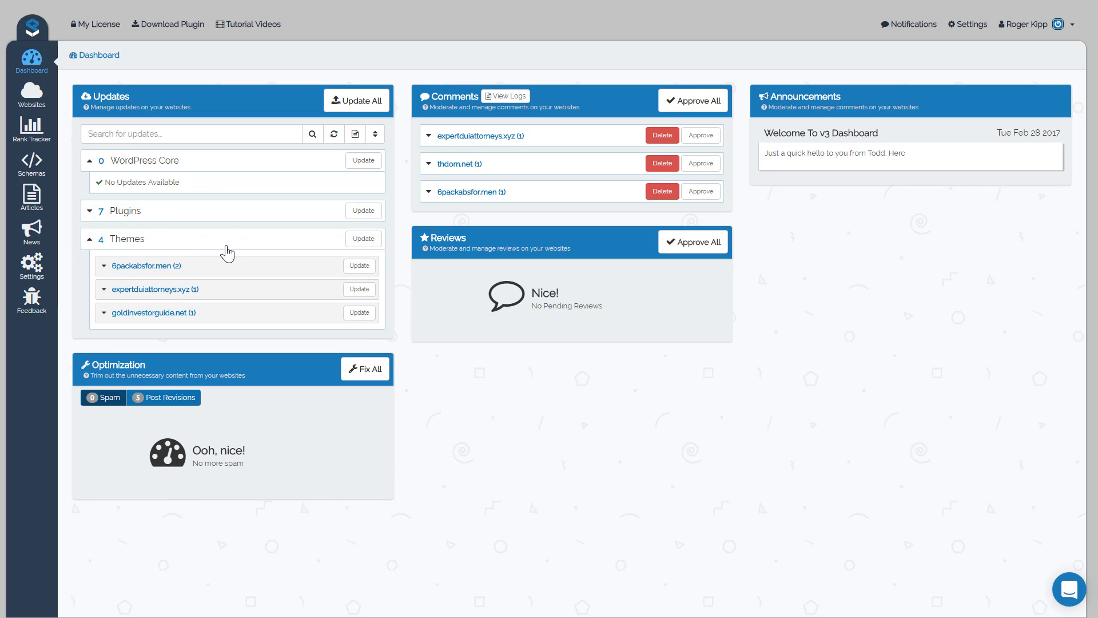
left_click(225, 273)
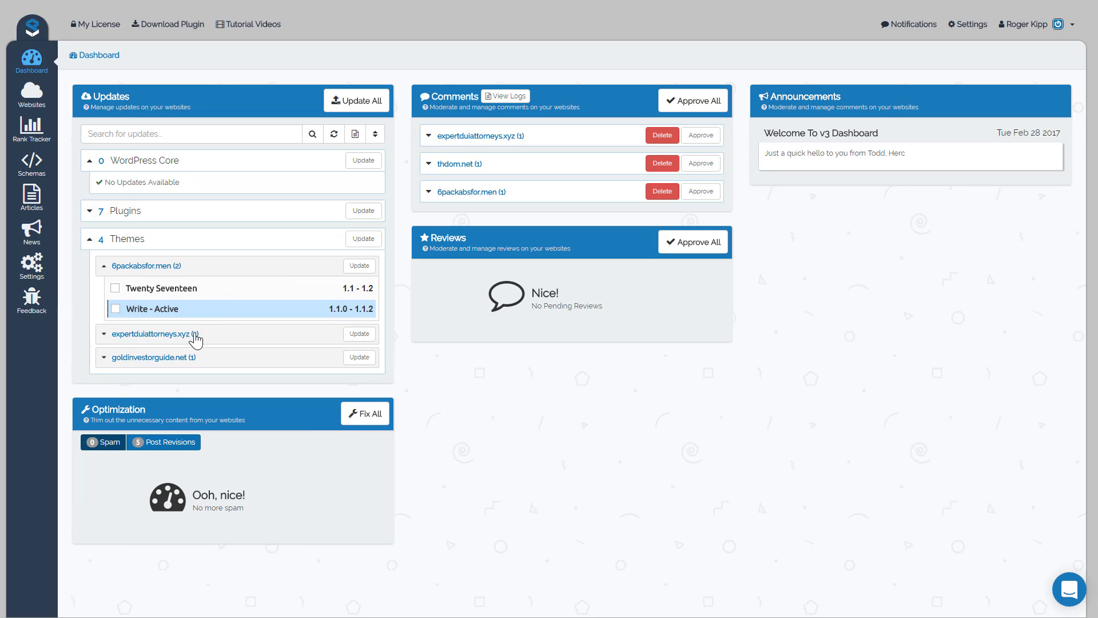
left_click(198, 334)
left_click(217, 382)
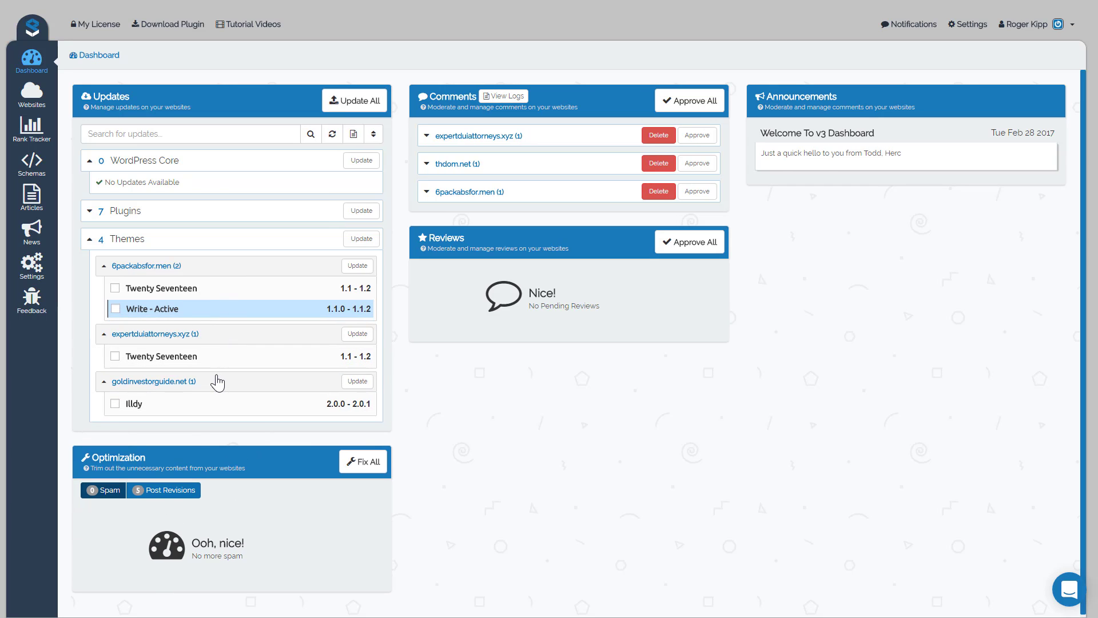
left_click(358, 266)
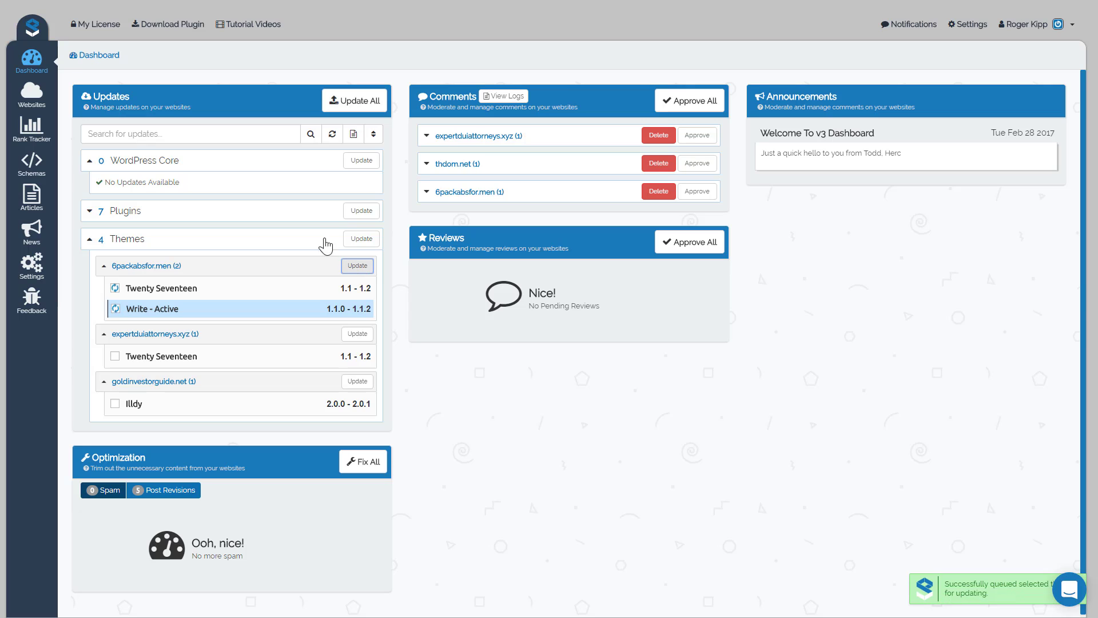
left_click(332, 133)
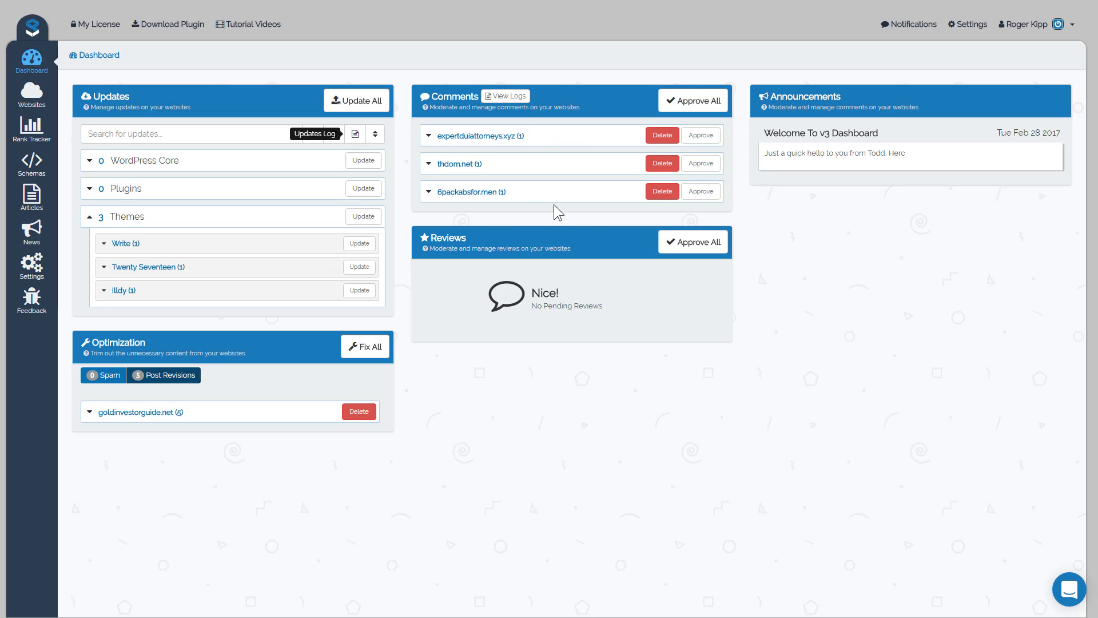
Delete the expertduiattorneys.xyz and thdom.net comments, then check and close the Comment Operations Log
left_click(472, 137)
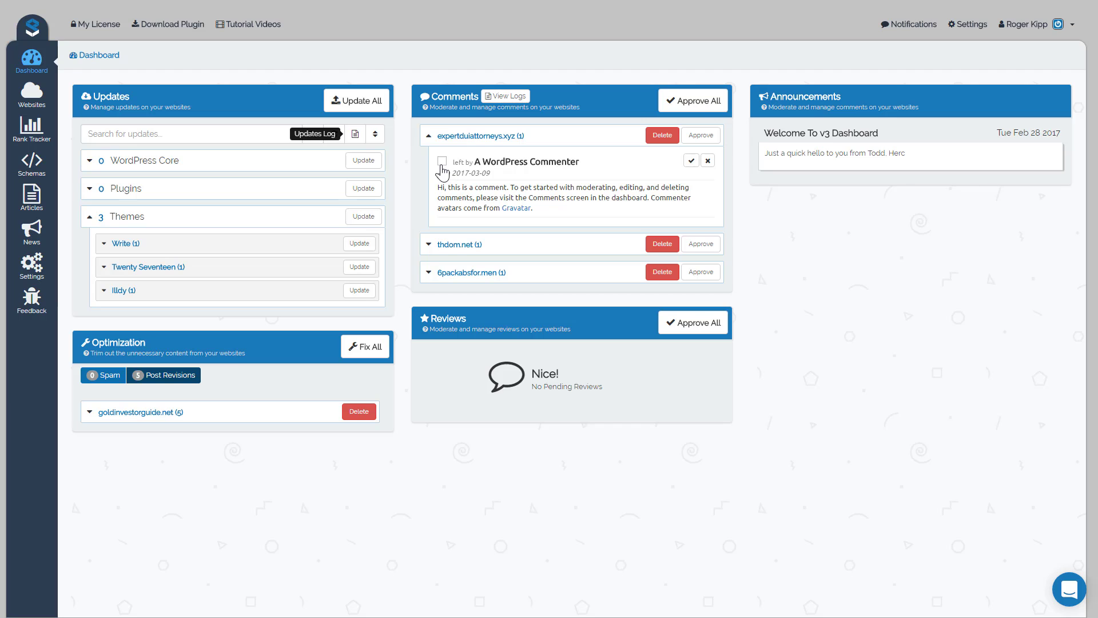
left_click(661, 136)
left_click(576, 376)
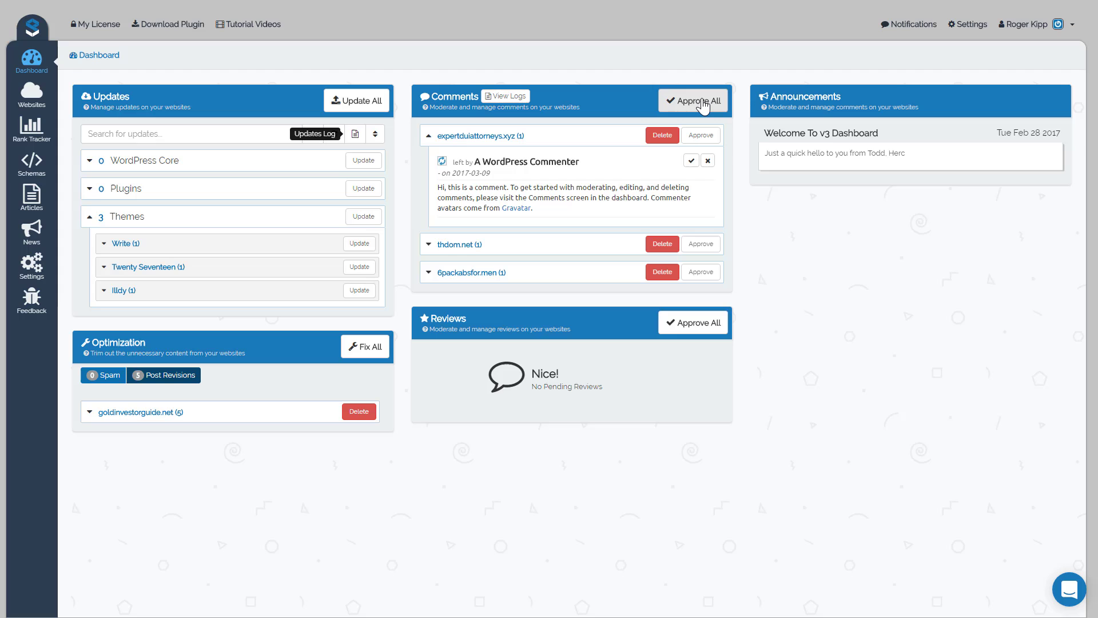
left_click(670, 245)
left_click(574, 374)
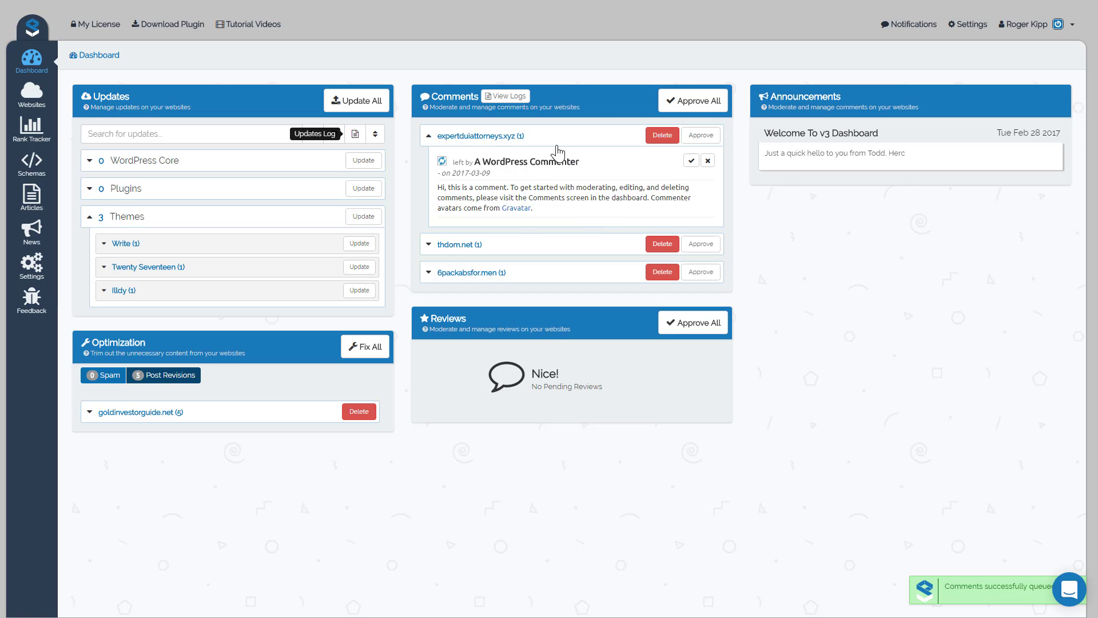
left_click(506, 96)
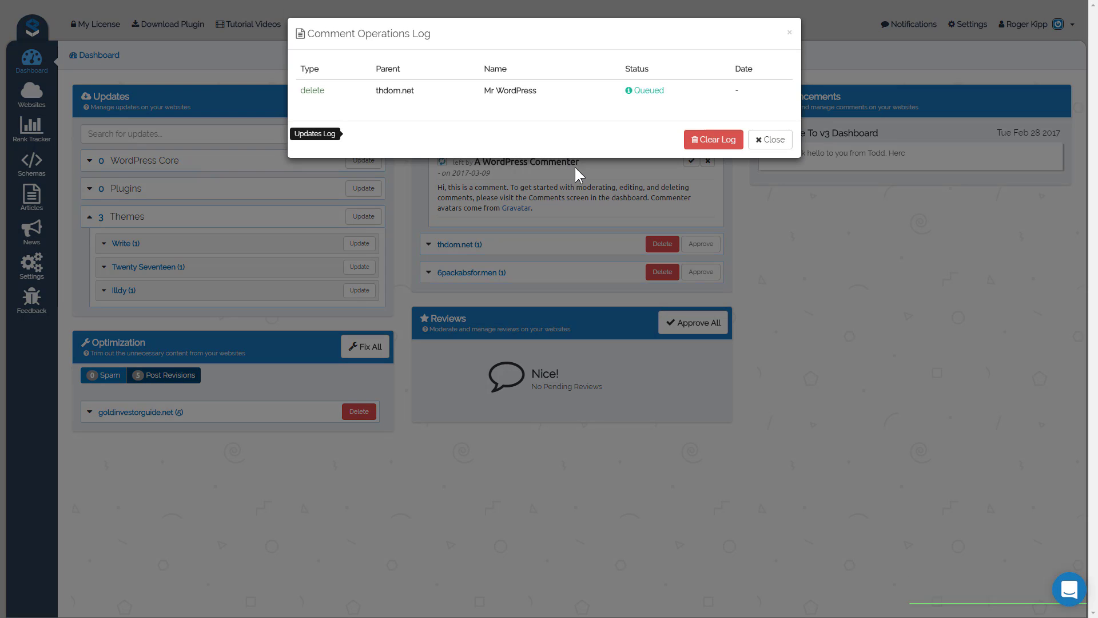
left_click(768, 140)
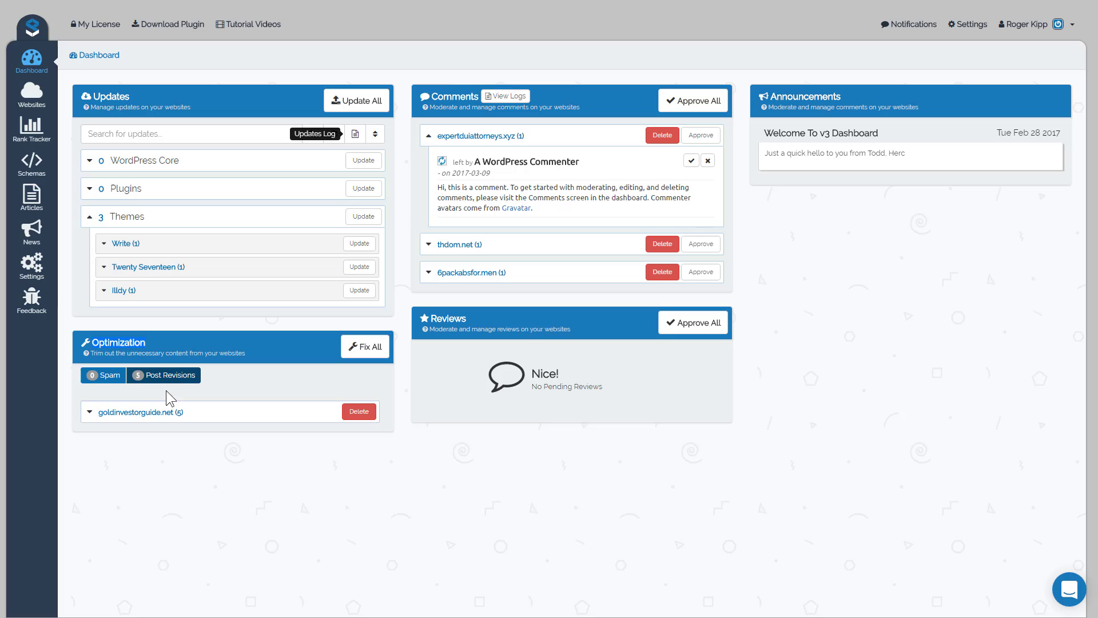
Under Optimization > Post Revisions, delete goldinvestorguide.net's 5 post revisions
left_click(106, 379)
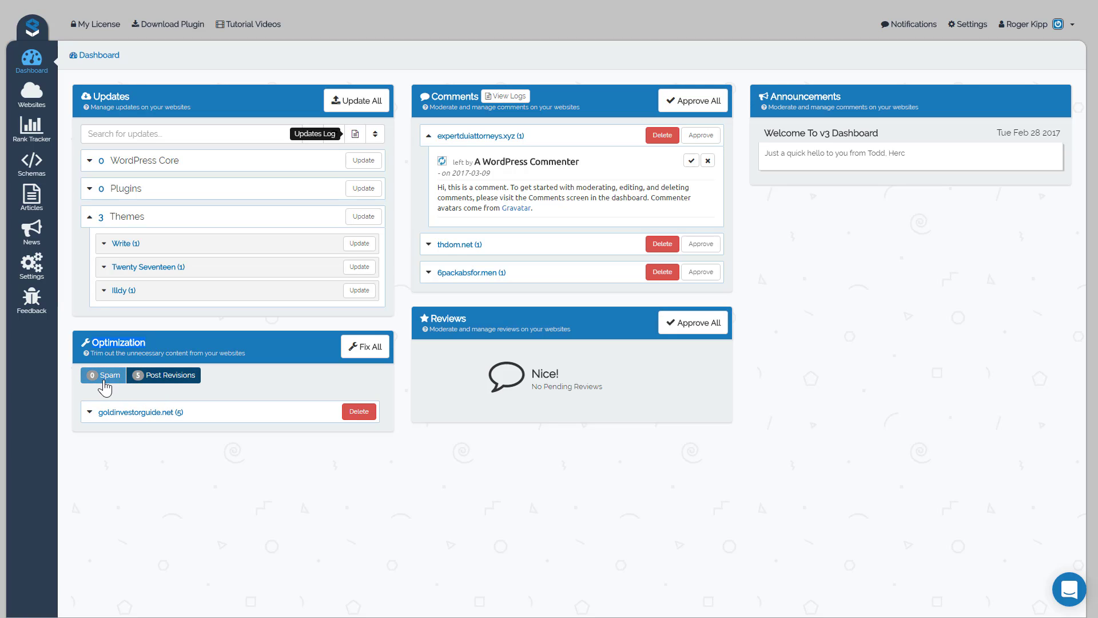
left_click(163, 380)
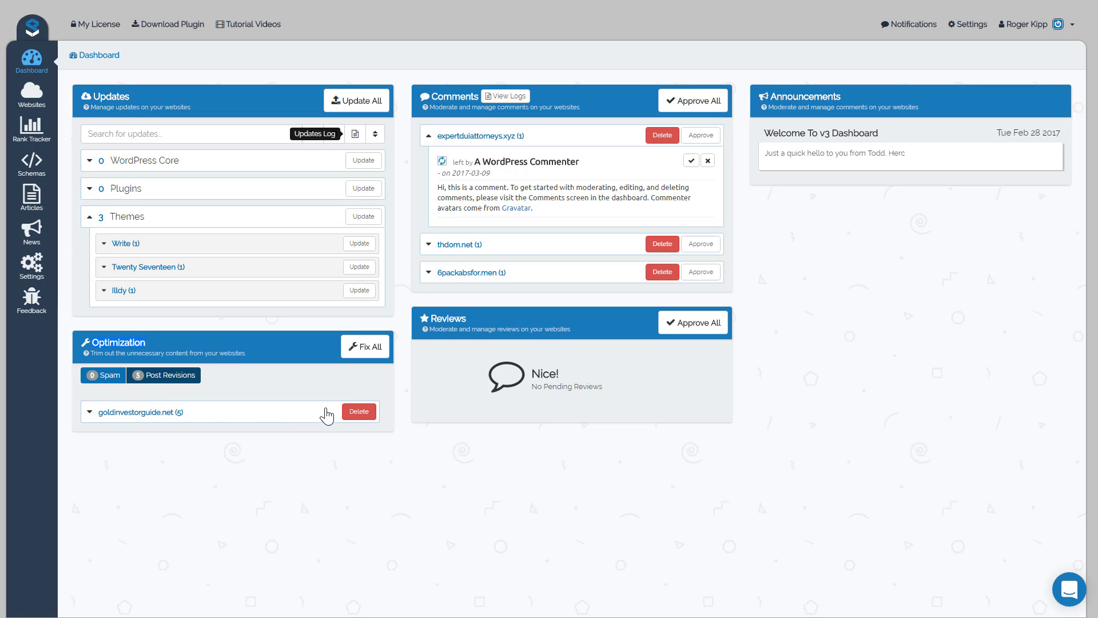
left_click(360, 412)
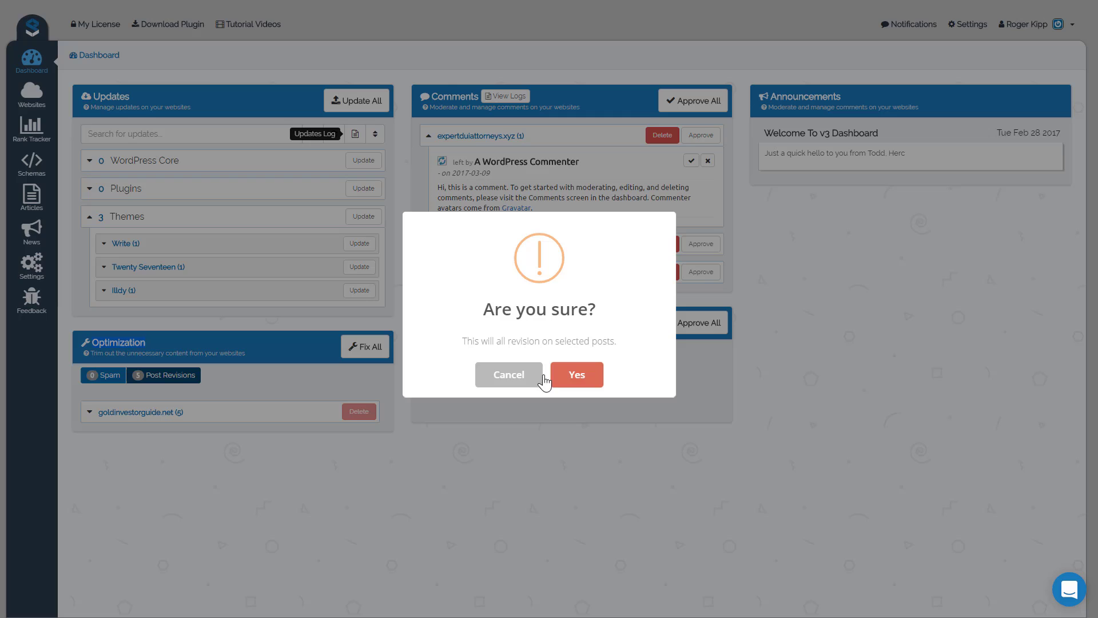
left_click(578, 375)
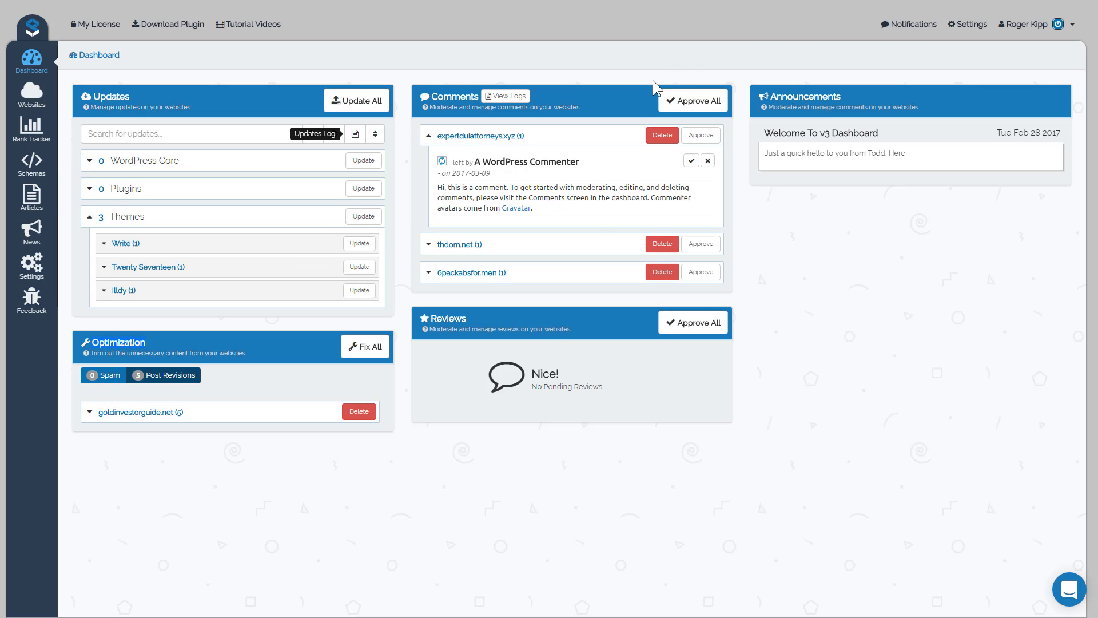
Clear the theme-failed-to-update alert with Clear All Notifications, leaving the notification list empty
left_click(914, 28)
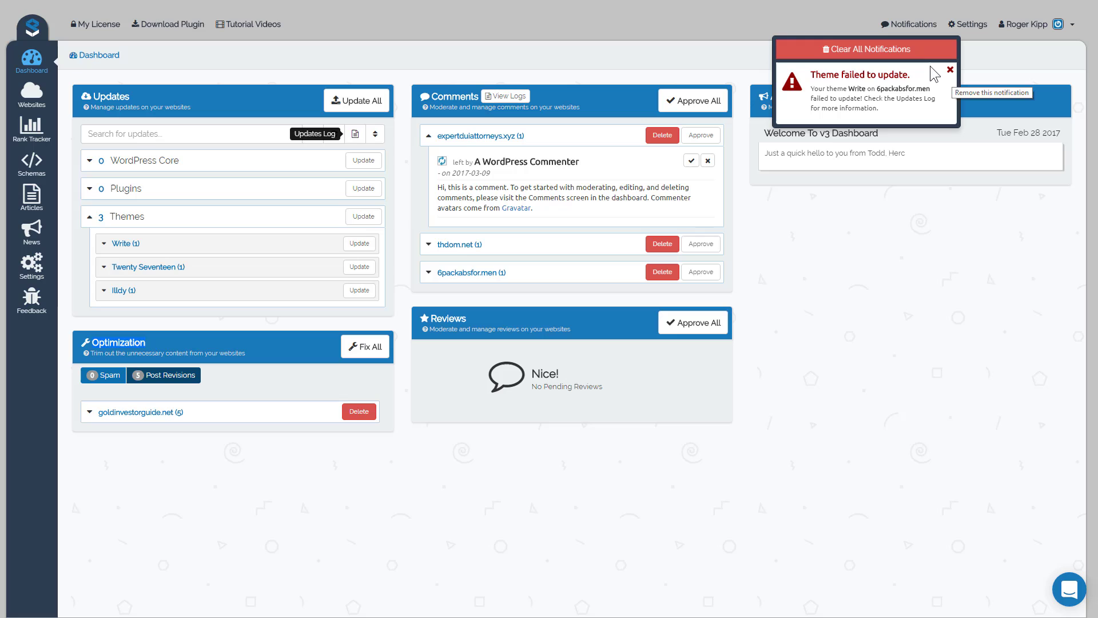
left_click(866, 52)
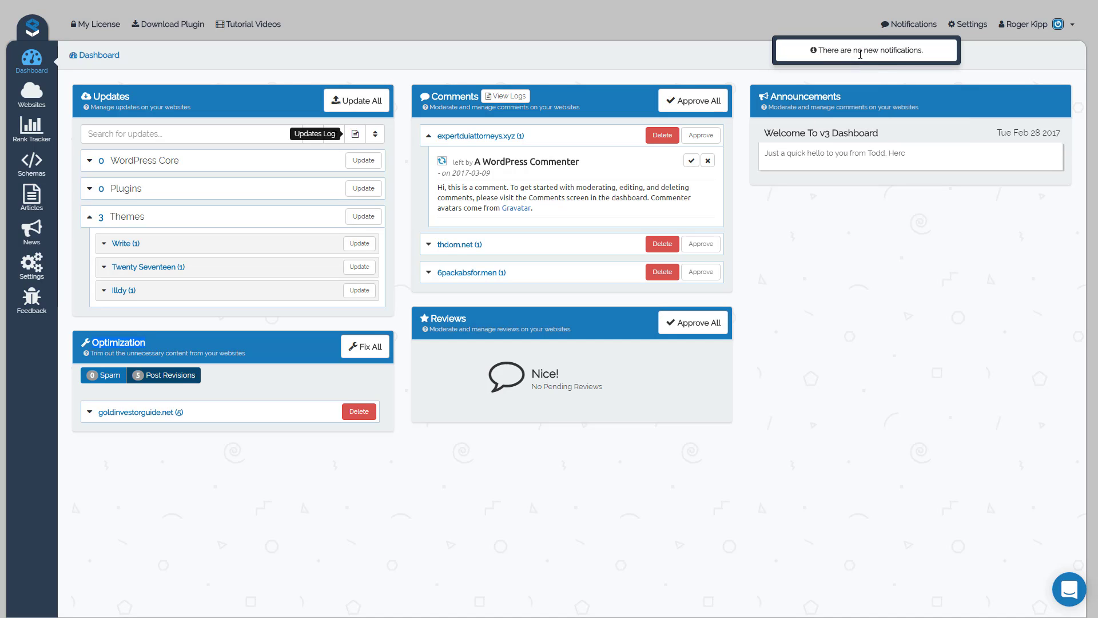
left_click(864, 303)
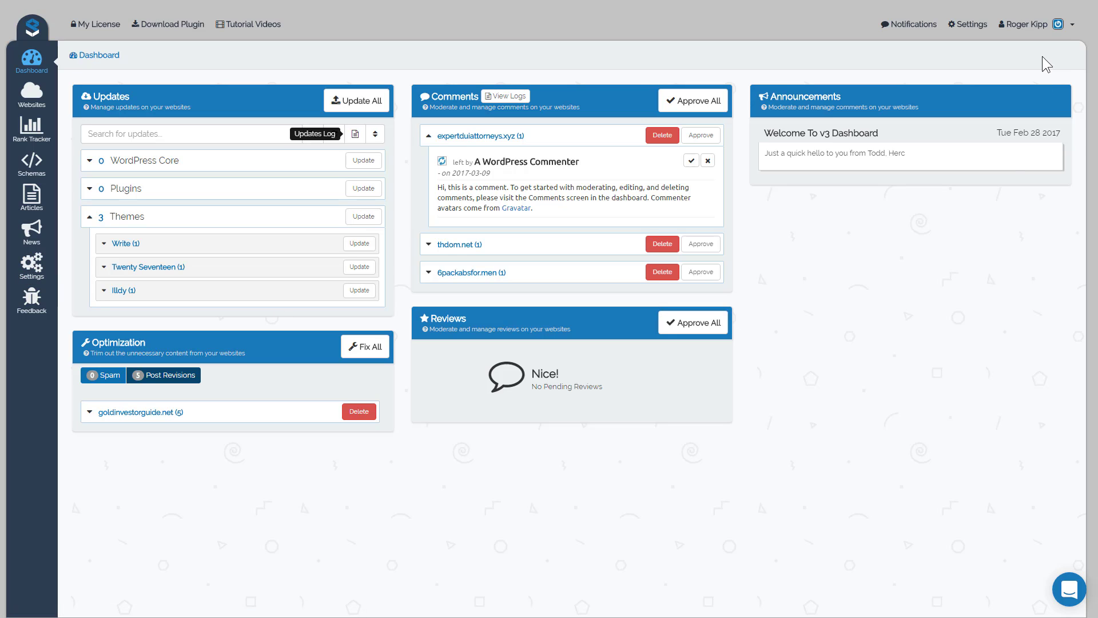
left_click(1045, 36)
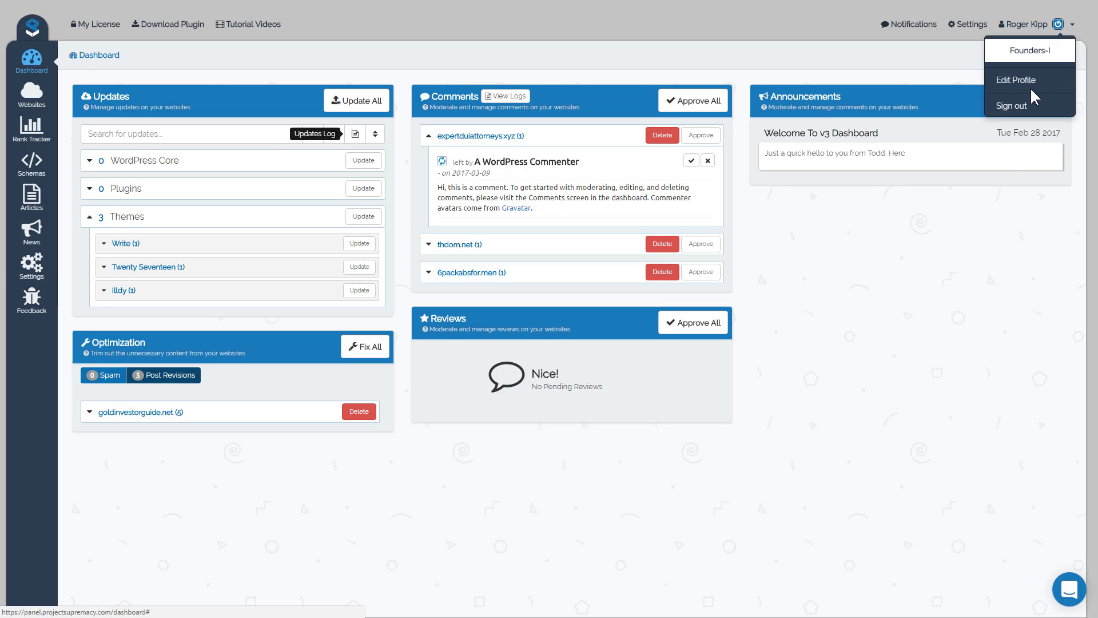
left_click(1023, 53)
left_click(1039, 28)
left_click(181, 27)
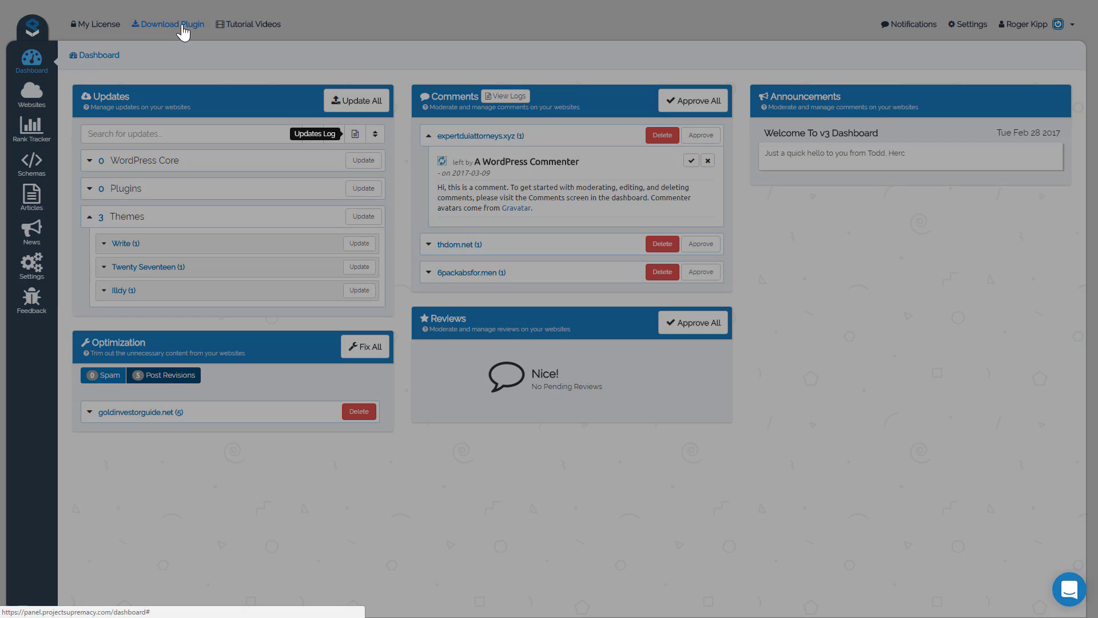
left_click(552, 77)
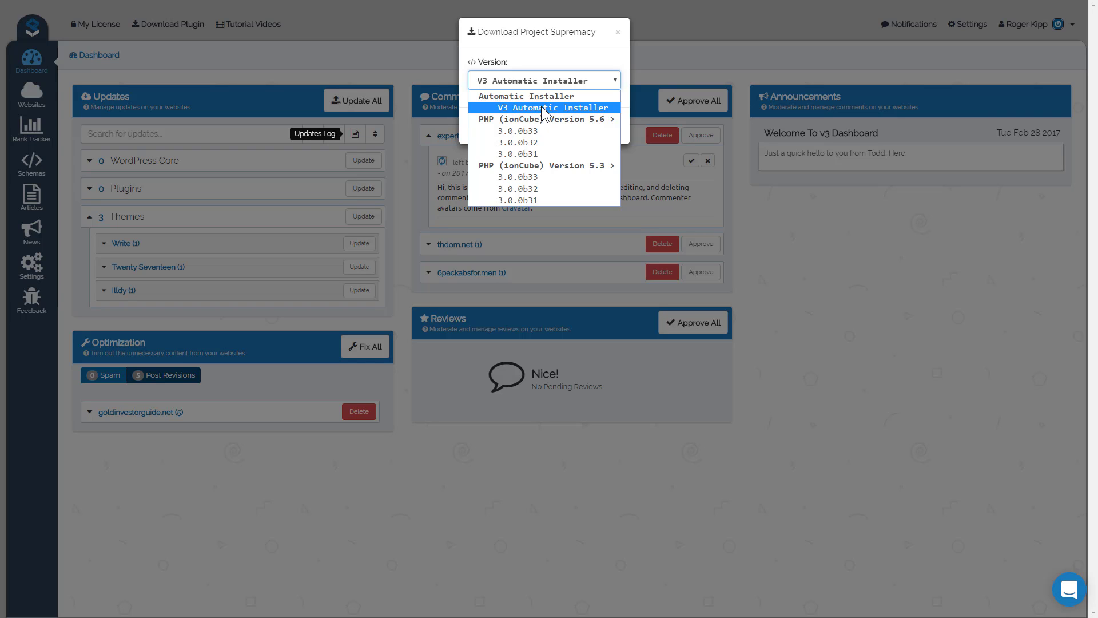
left_click(403, 36)
left_click(403, 36)
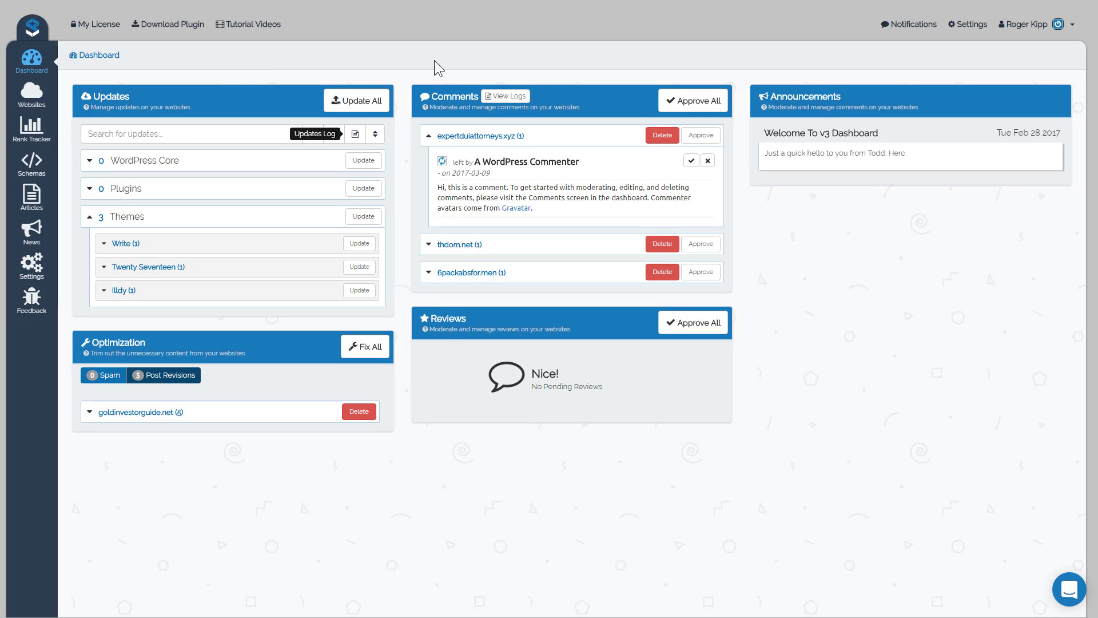